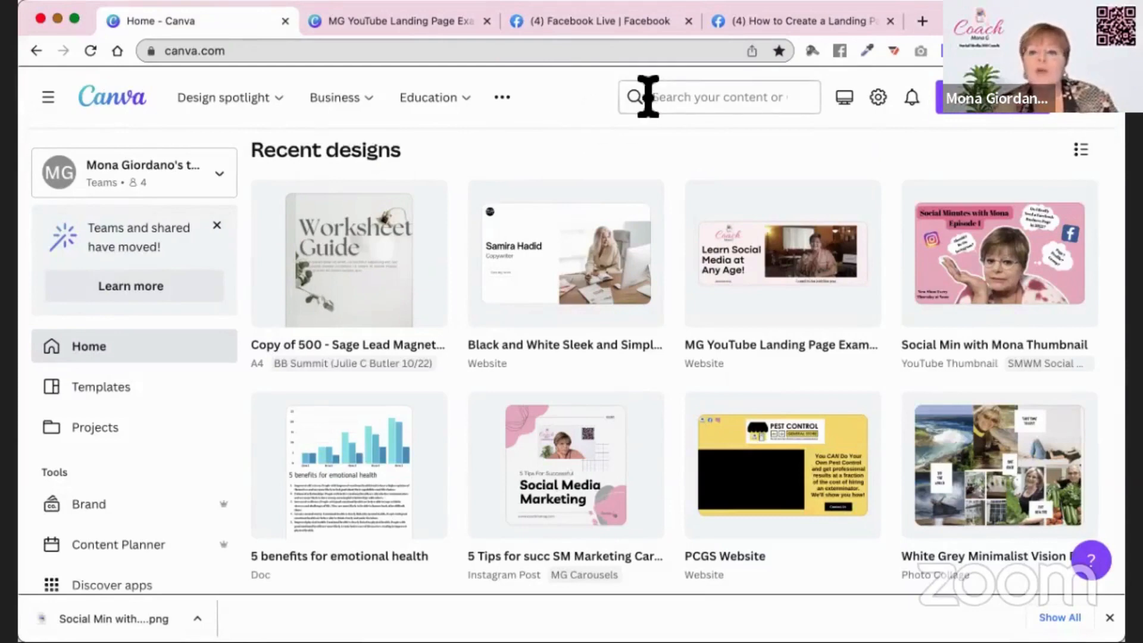
Step: Search the Canva templates for "website"
scroll(447, 166, up, 5)
scroll(447, 169, up, 3)
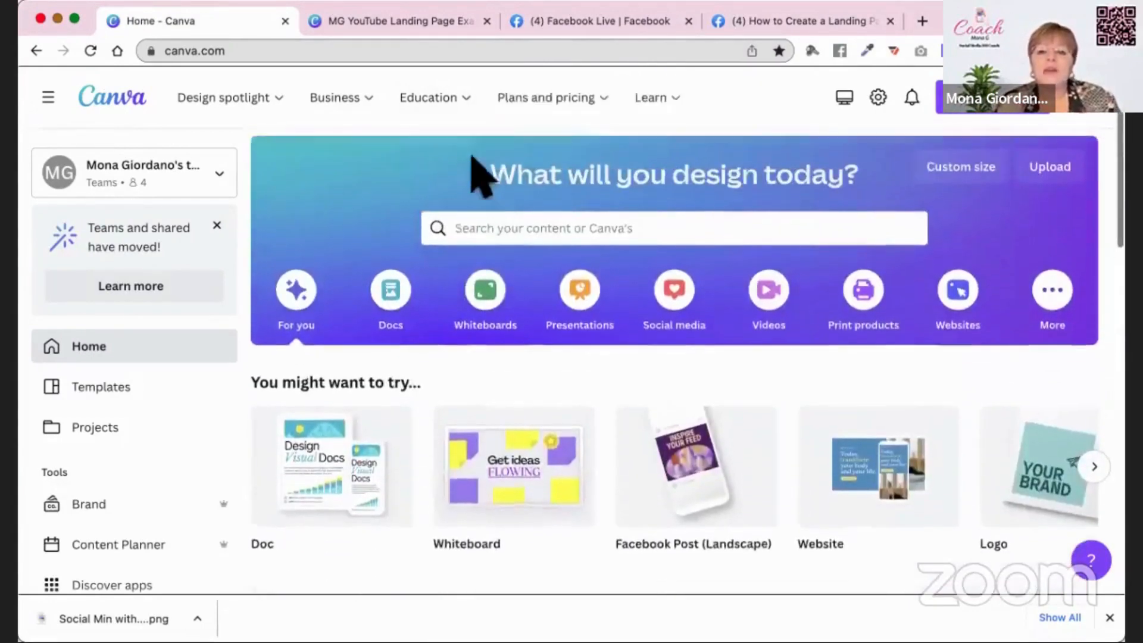
click(482, 238)
text(w)
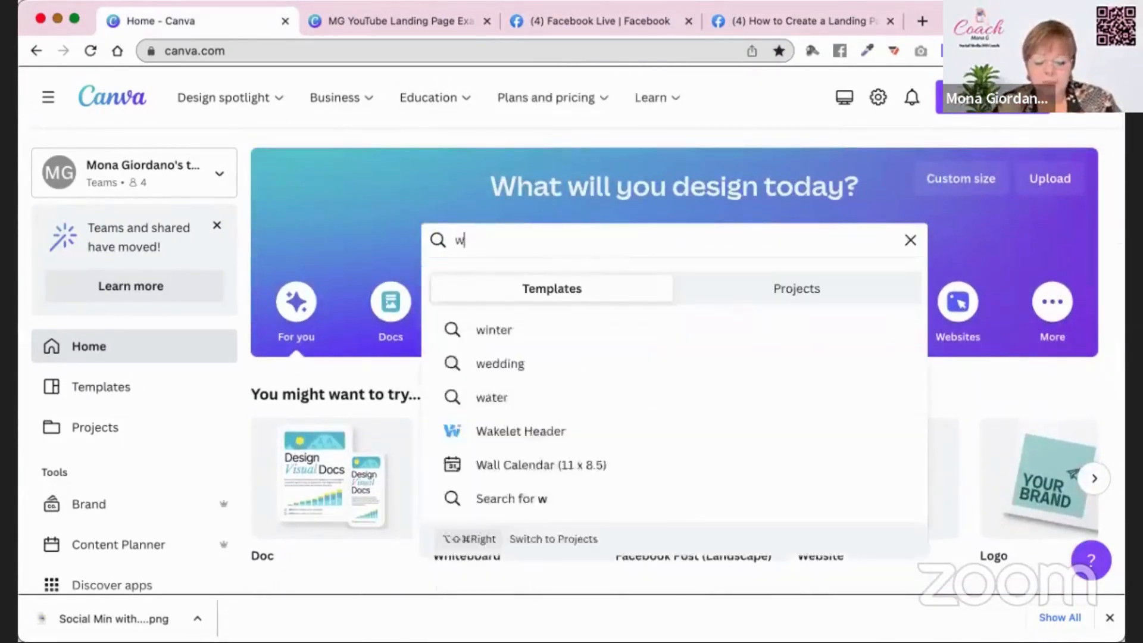
text(ebsite)
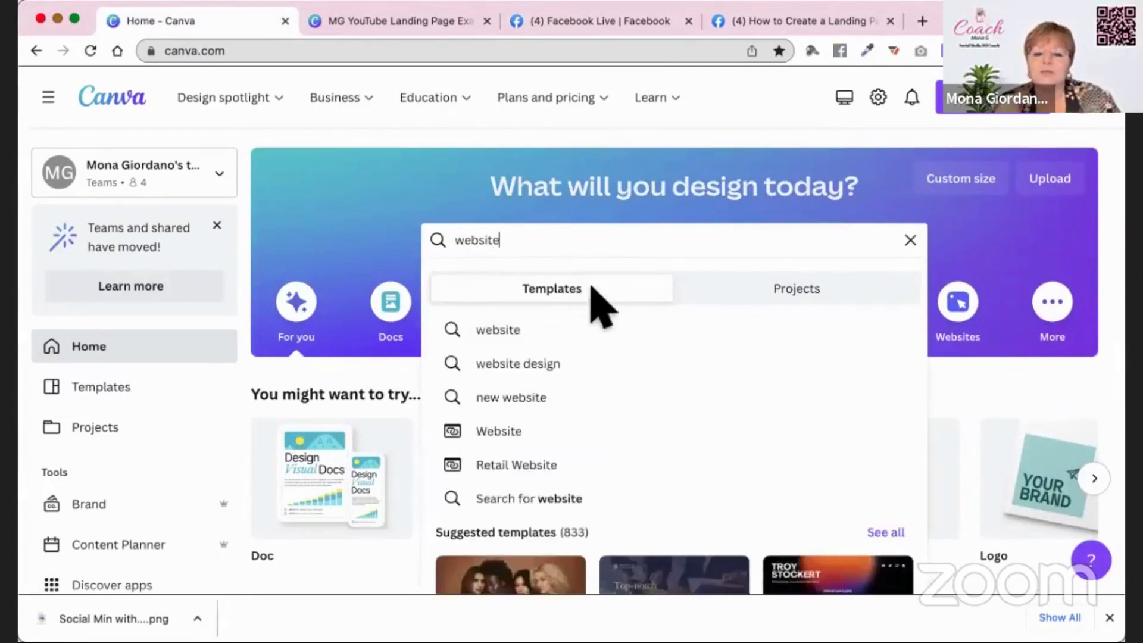
key(Return)
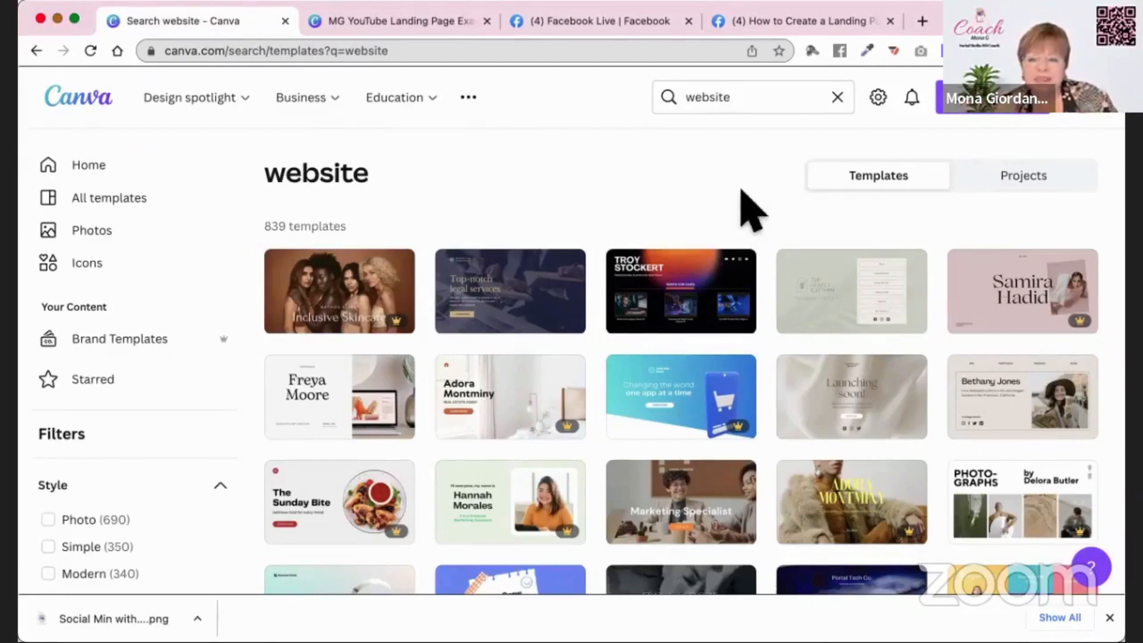
Step: Browse the website templates and open the light green one introducing a Creative Marketing Assistant with a portrait in an orange sweater
scroll(634, 179, down, 3)
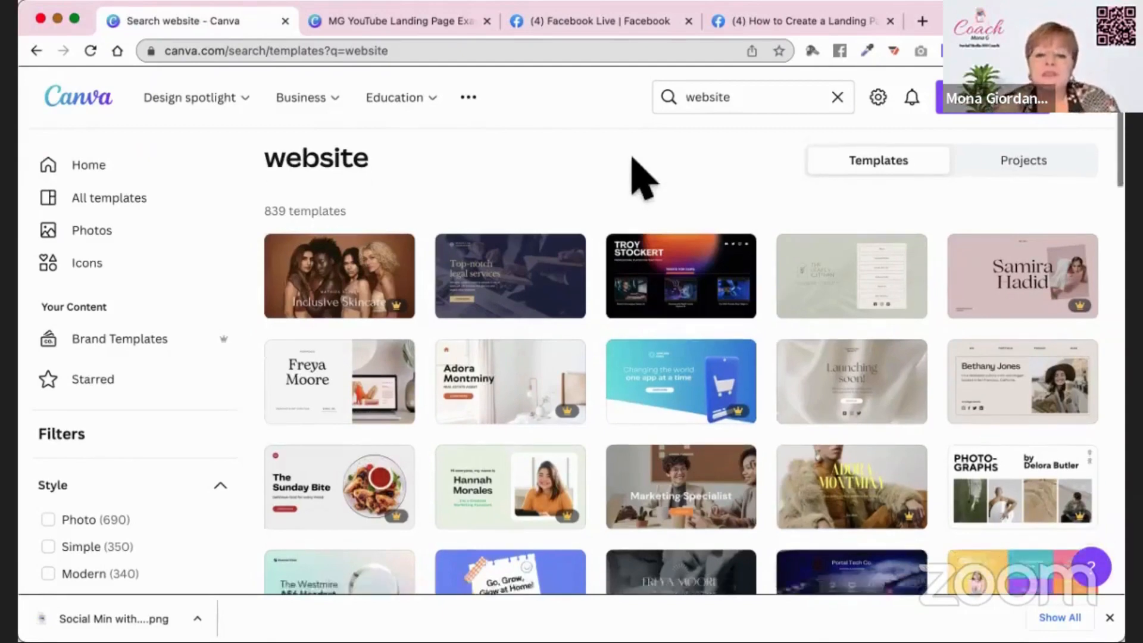
scroll(632, 160, down, 4)
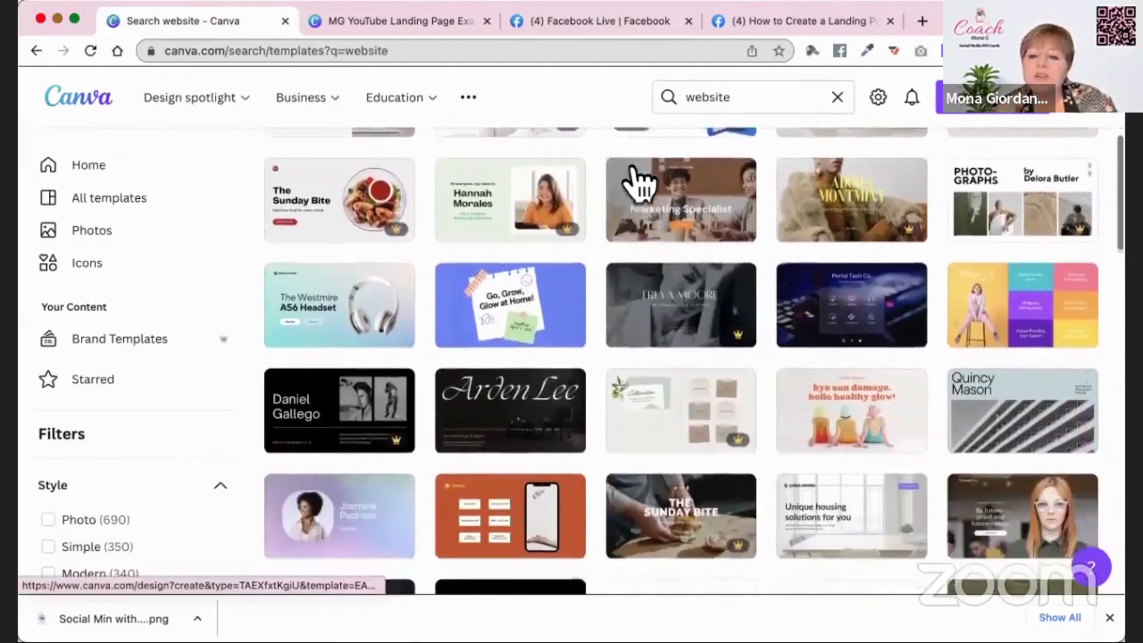
scroll(637, 175, up, 1)
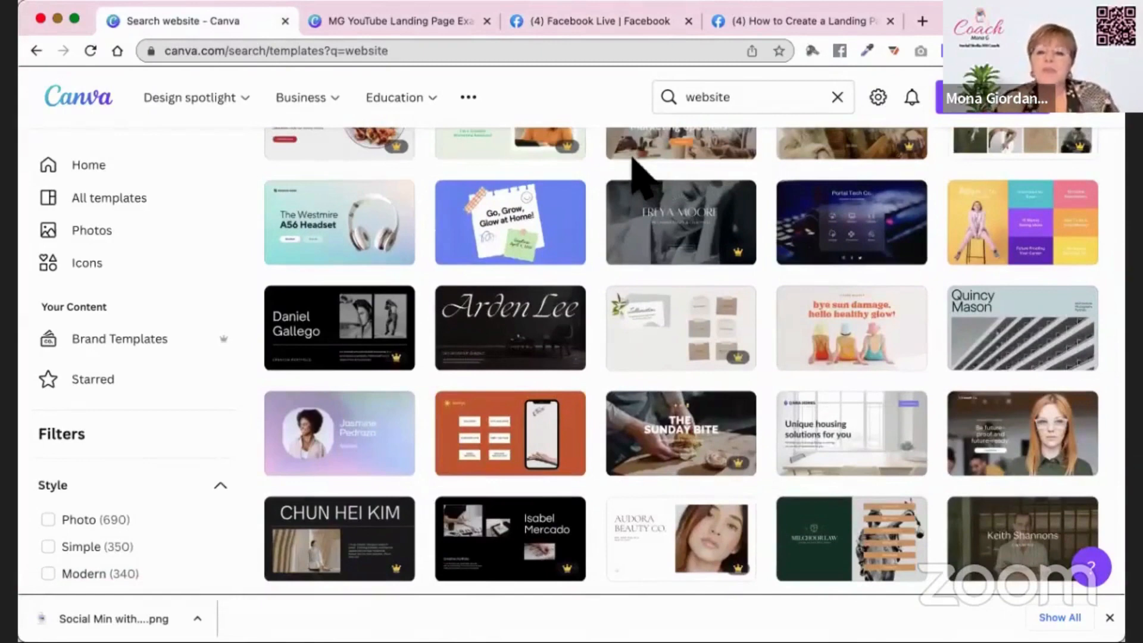
scroll(637, 175, up, 2)
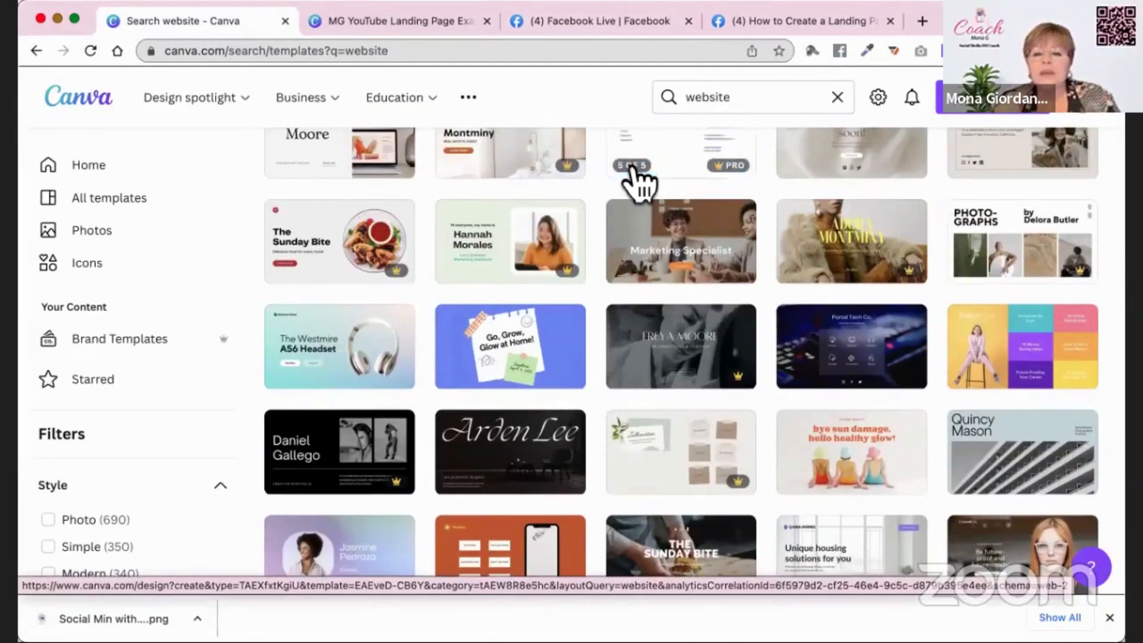
scroll(637, 185, up, 3)
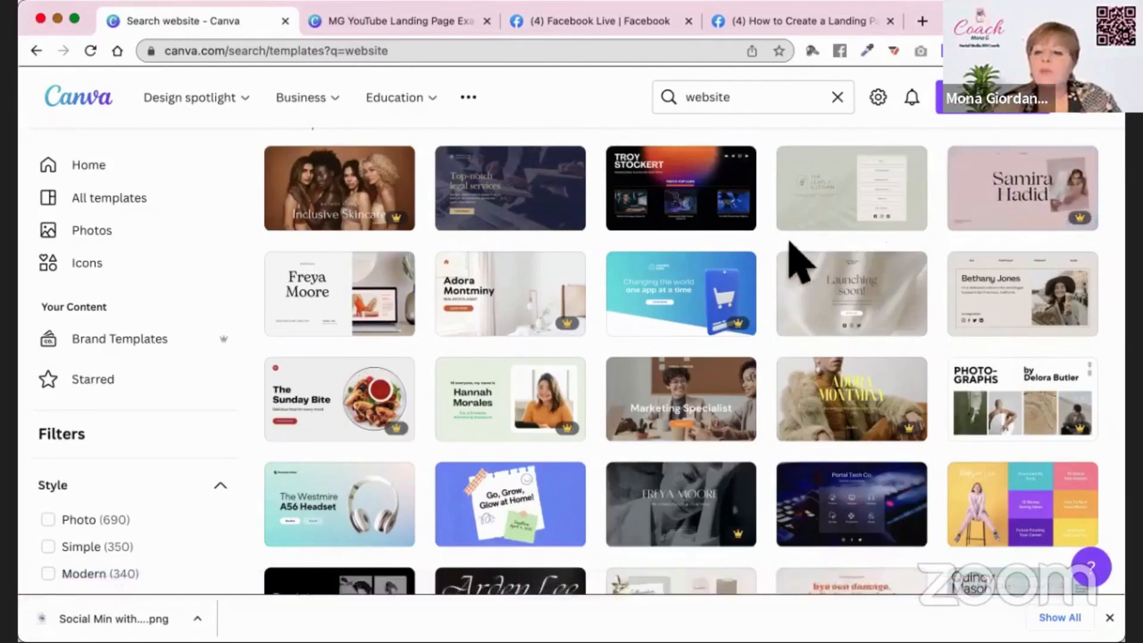
scroll(789, 256, down, 3)
scroll(792, 256, down, 5)
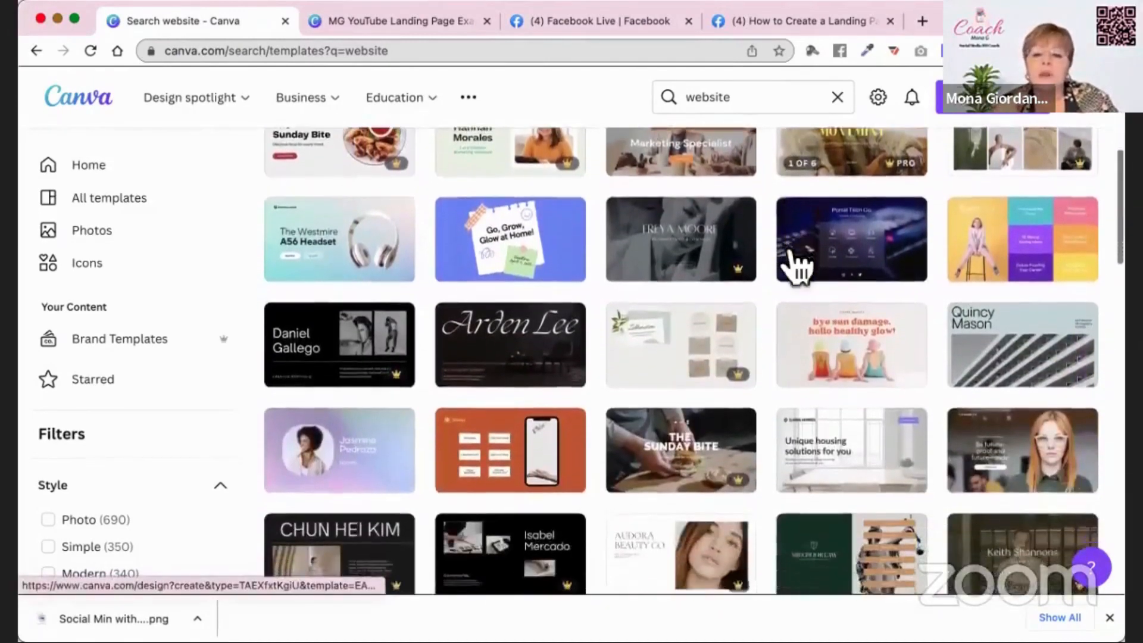
scroll(792, 253, up, 4)
scroll(791, 256, up, 3)
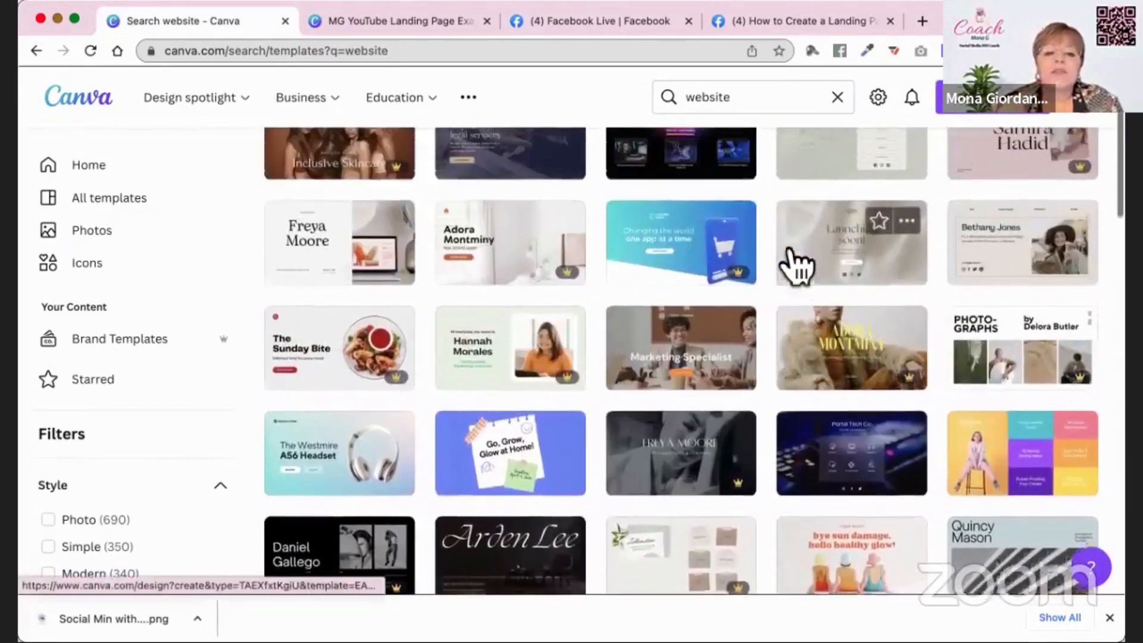
click(493, 360)
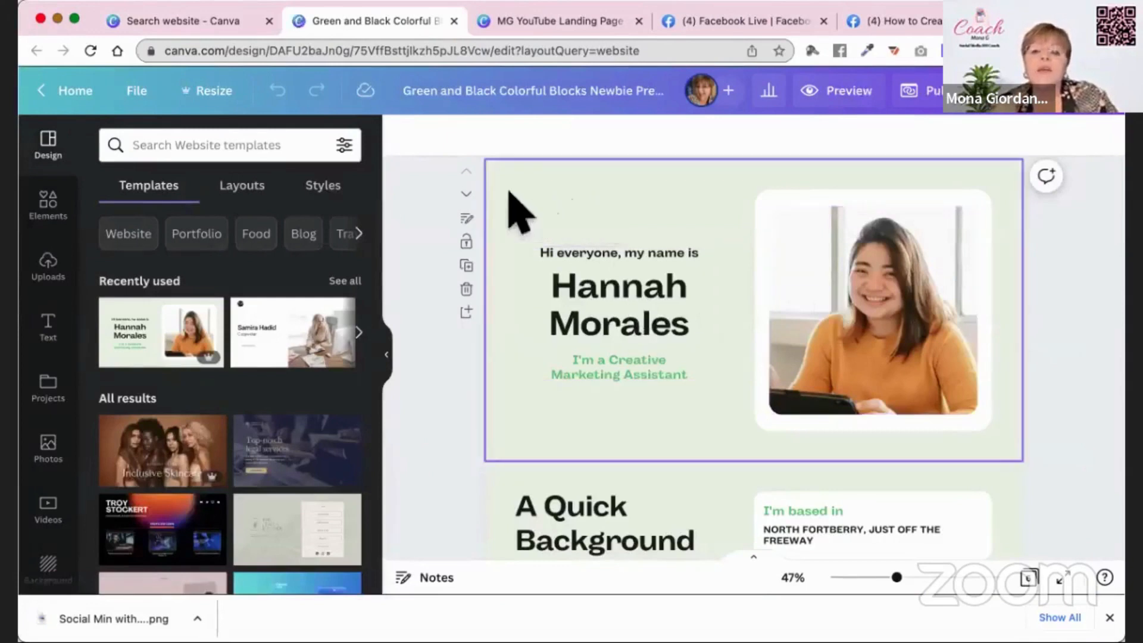
Step: Change the first section's background to the very light pink of the Coach Mona G brand palette
click(552, 208)
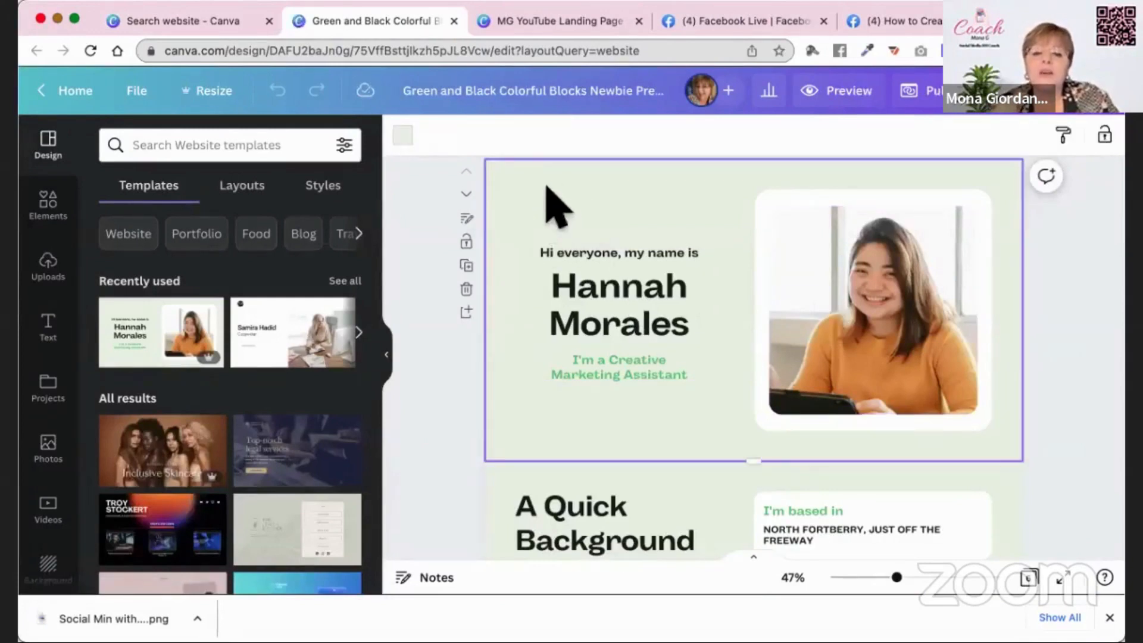
click(403, 138)
click(116, 357)
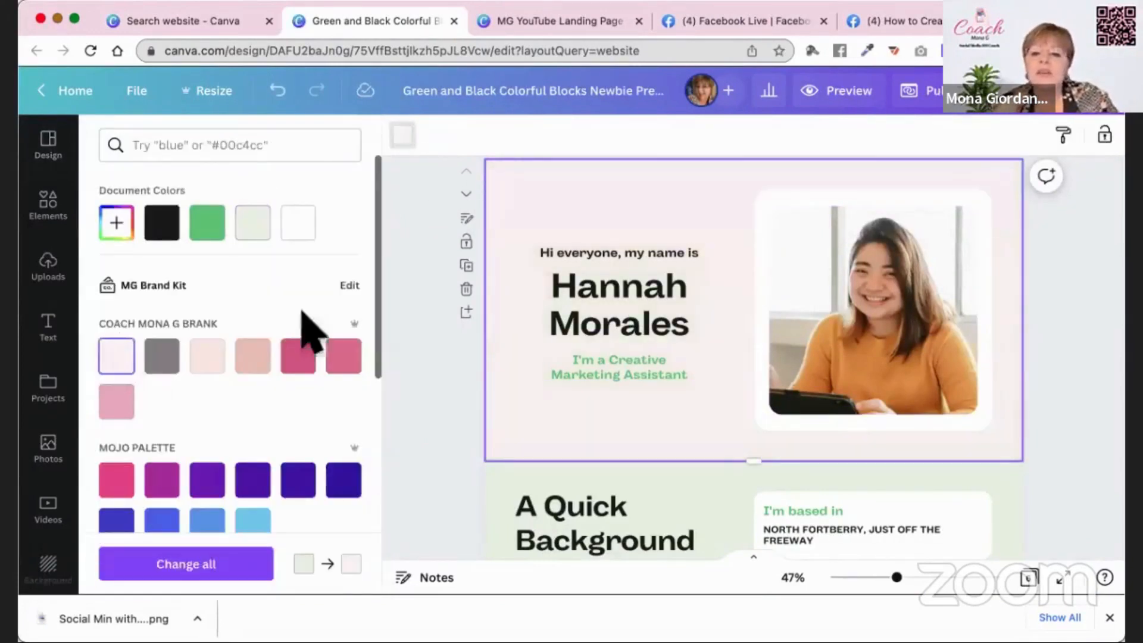
Step: Recolor the "I'm a Creative Marketing Assistant" text with the grey from the brand palette
click(608, 364)
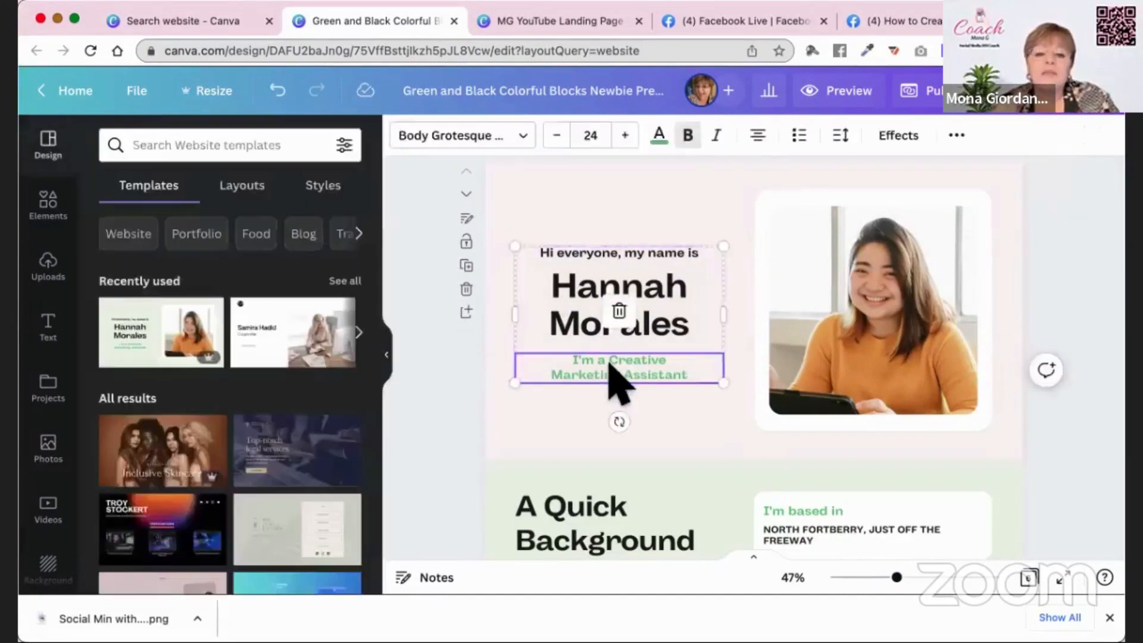
double_click(628, 365)
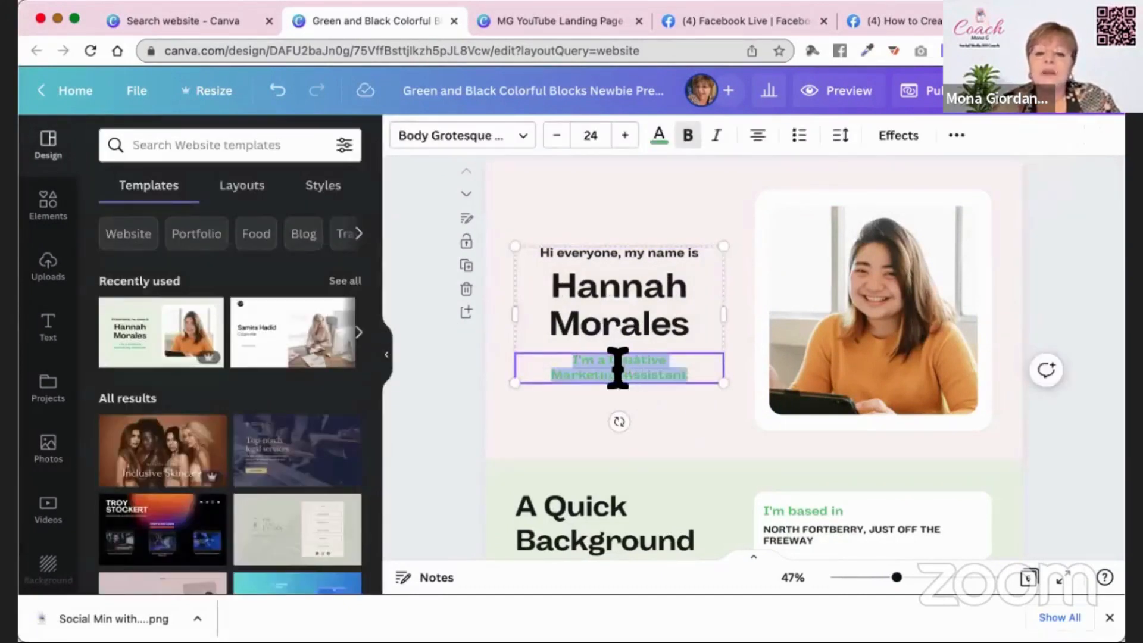
click(659, 138)
click(162, 225)
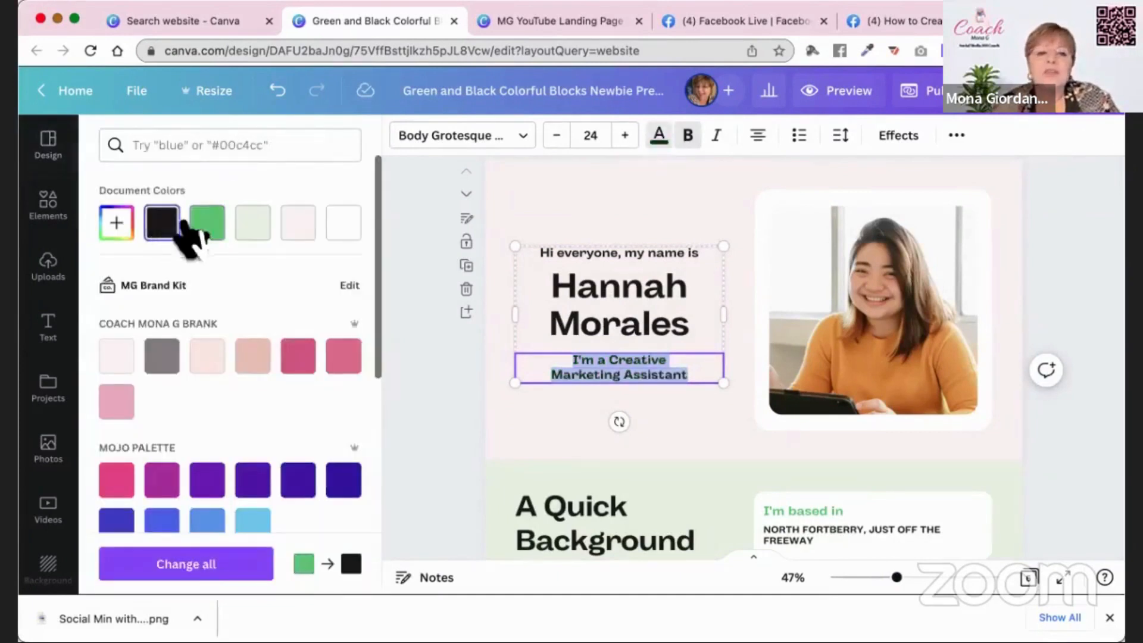
click(161, 357)
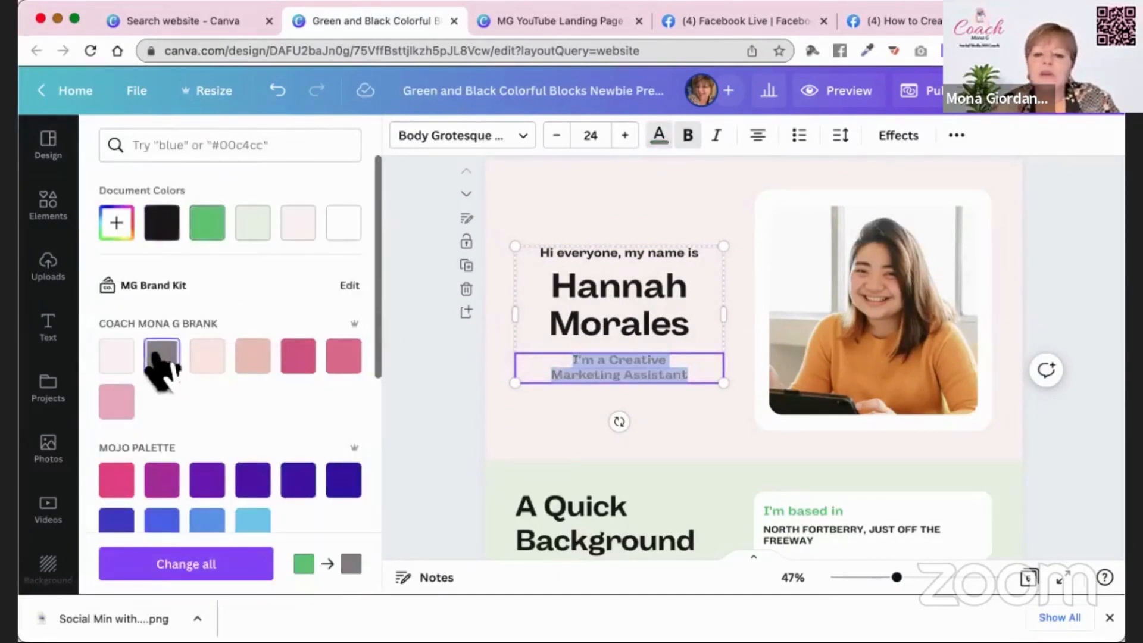
click(410, 347)
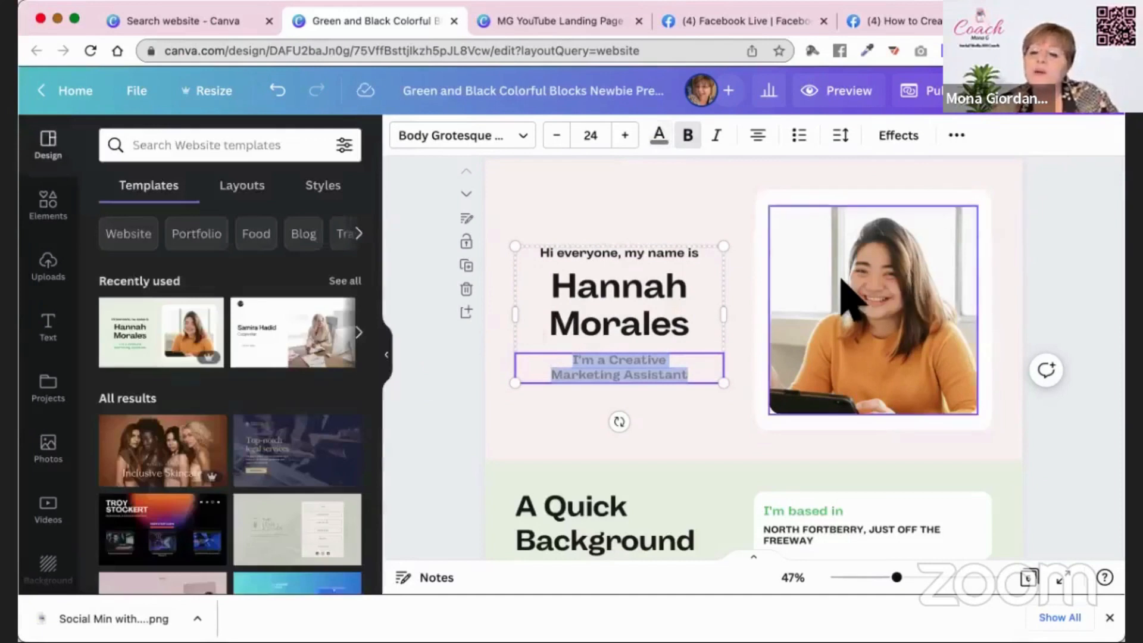
Step: Replace the placeholder name in the large heading with the coach's brand name
click(646, 324)
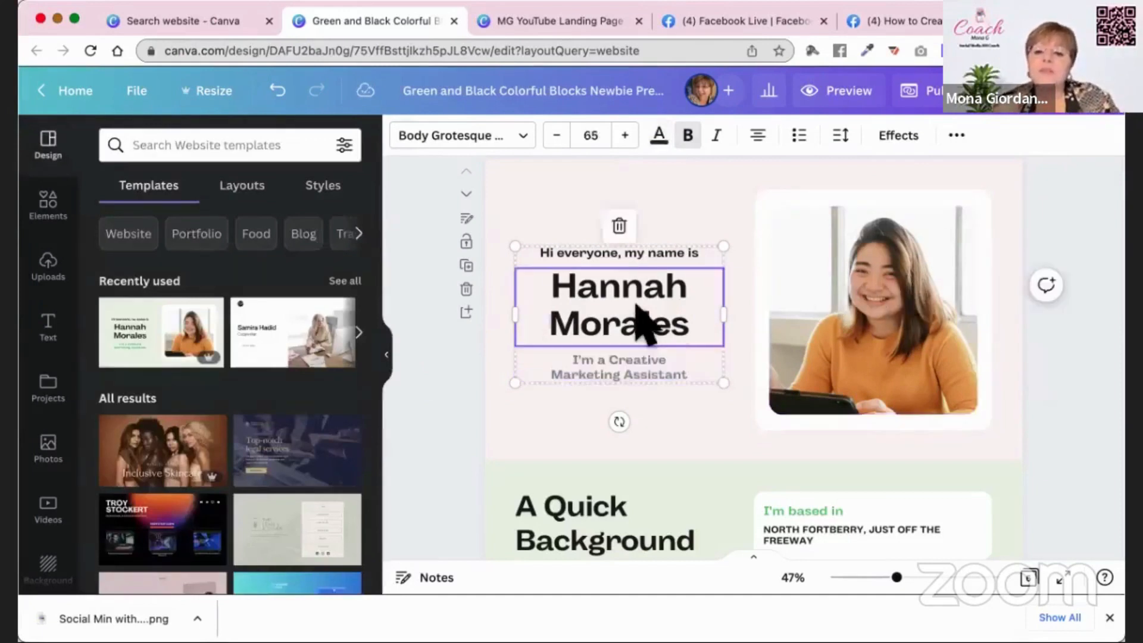
click(645, 324)
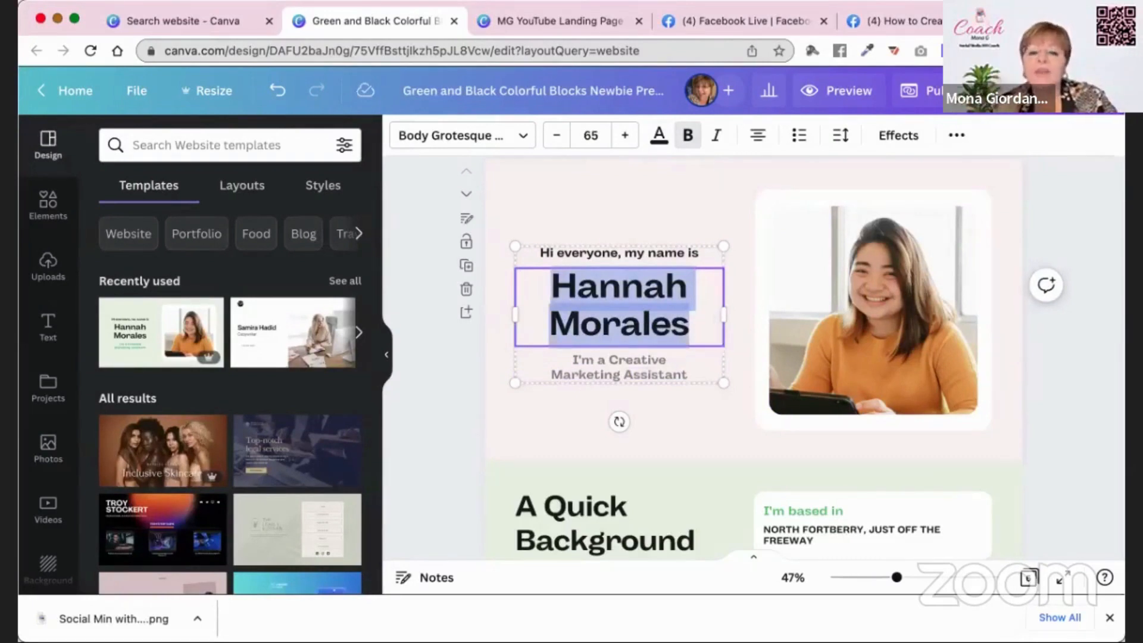
text(Coach Mon)
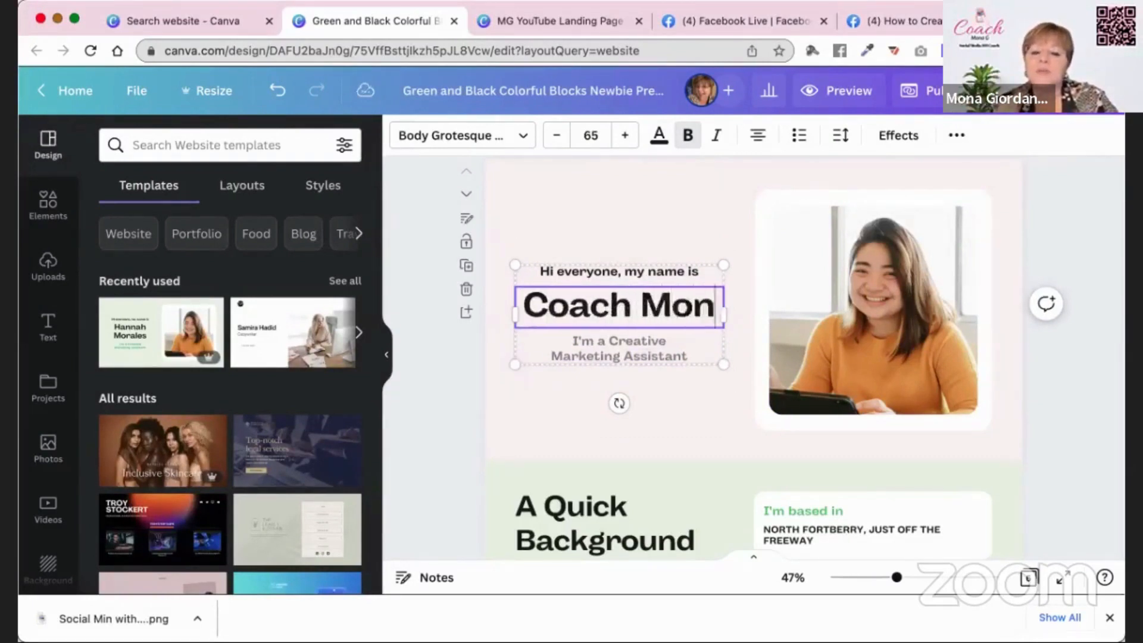
text(a G)
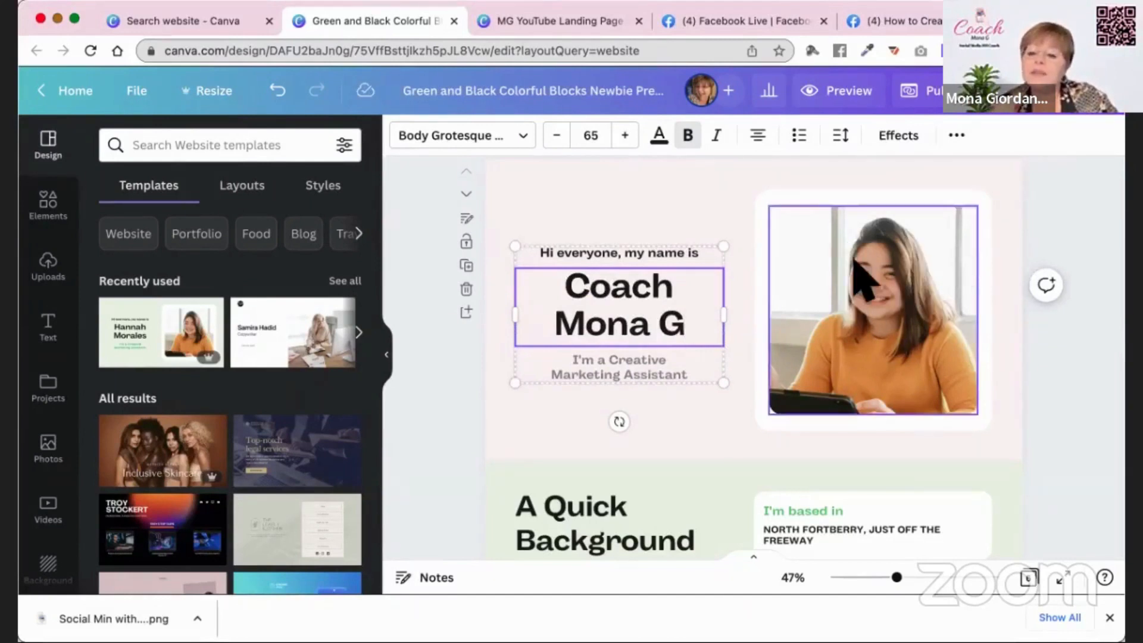
Step: Remove the sample portrait from the photo frame in the first section
click(861, 280)
double_click(859, 277)
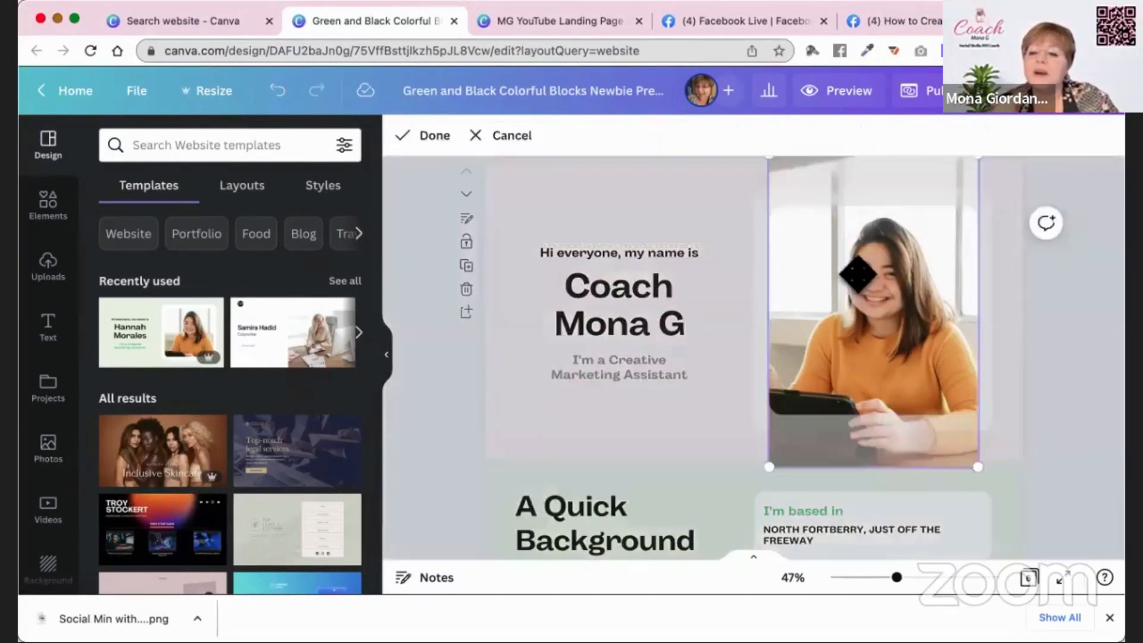
key(Delete)
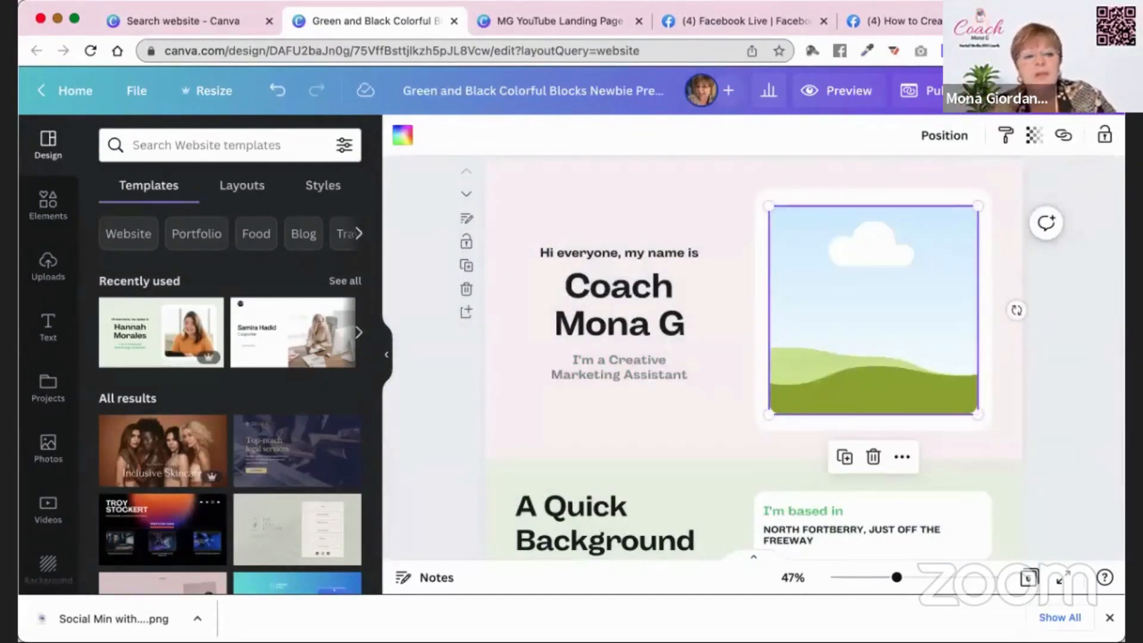
Step: Fill the empty photo frame with the uploaded thumbs-up portrait, cropped on all four sides around the person
click(56, 268)
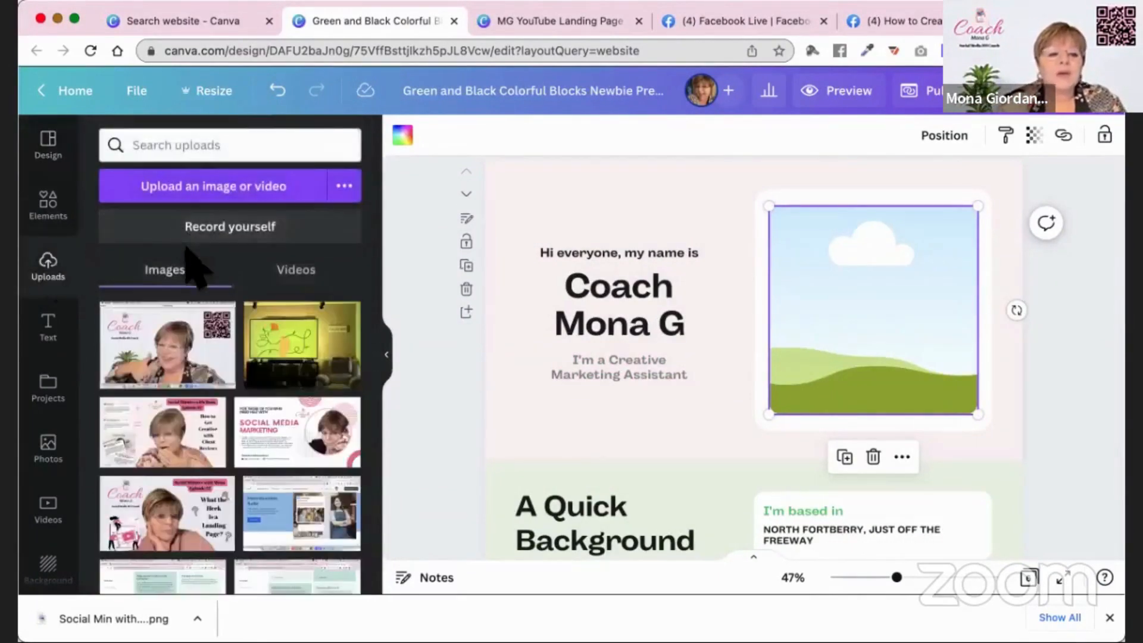
click(169, 357)
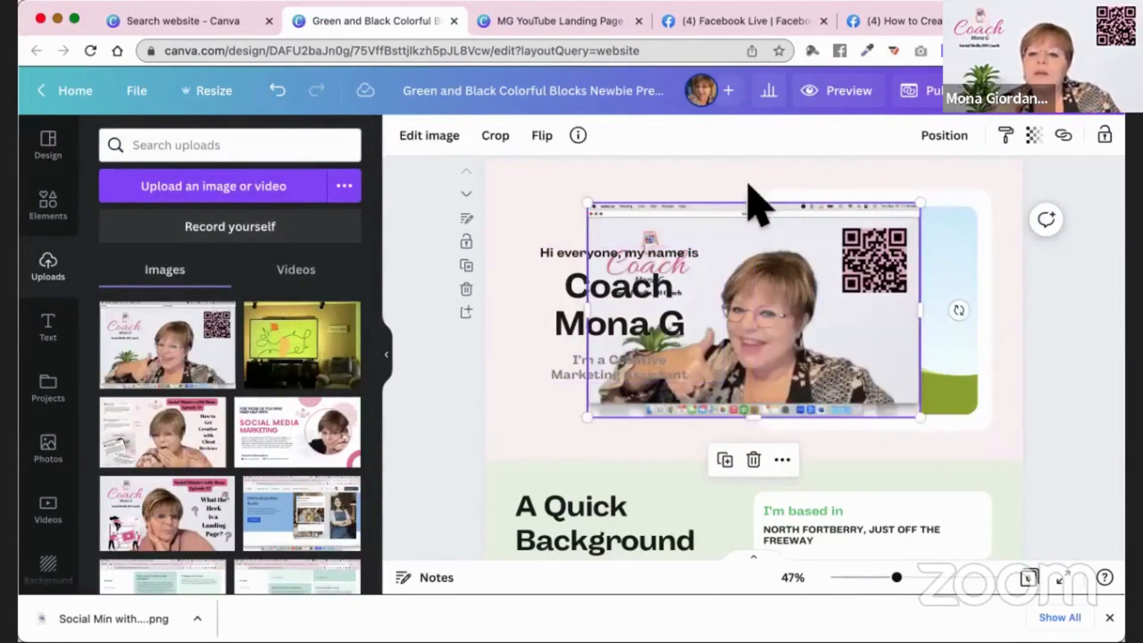
drag(752, 203, 753, 237)
drag(605, 324, 663, 324)
drag(922, 324, 843, 330)
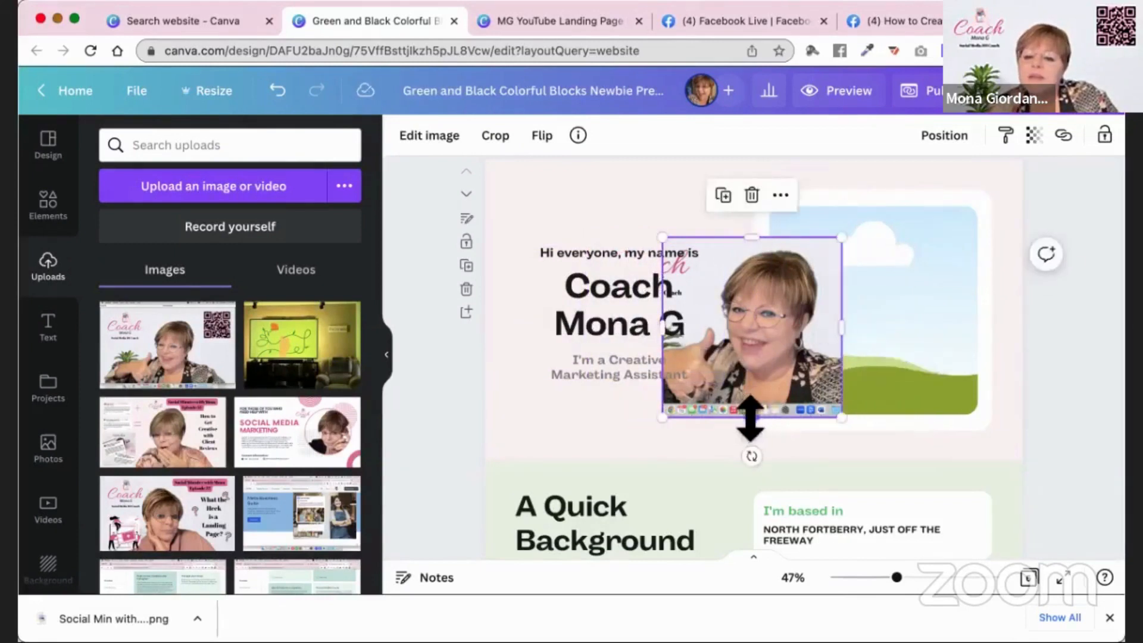
drag(751, 417, 751, 399)
drag(749, 350, 834, 325)
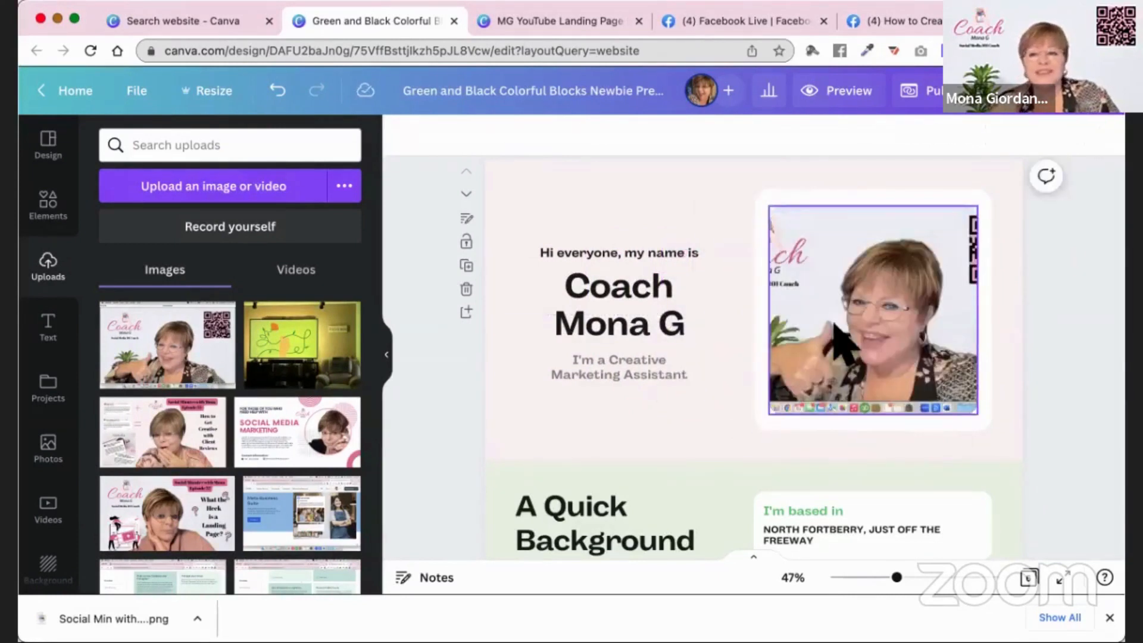
Step: Review the template's remaining sections, including the background, creative work showcase and fun facts
click(755, 286)
scroll(755, 286, down, 3)
scroll(755, 285, up, 2)
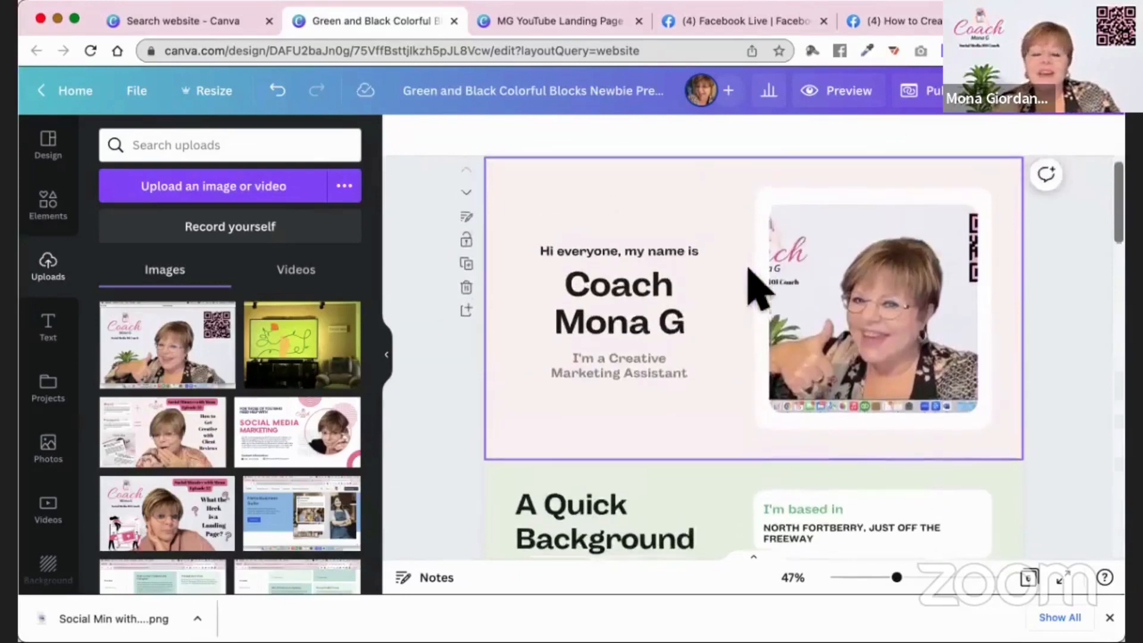
scroll(755, 286, down, 3)
scroll(755, 286, down, 8)
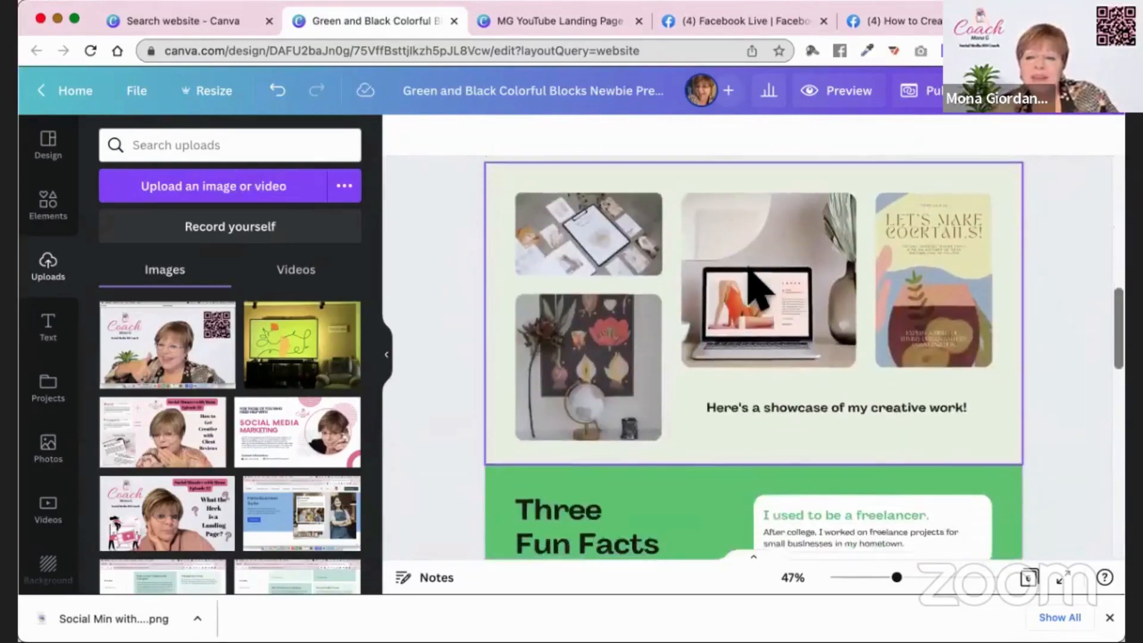
scroll(755, 286, down, 3)
scroll(755, 285, up, 8)
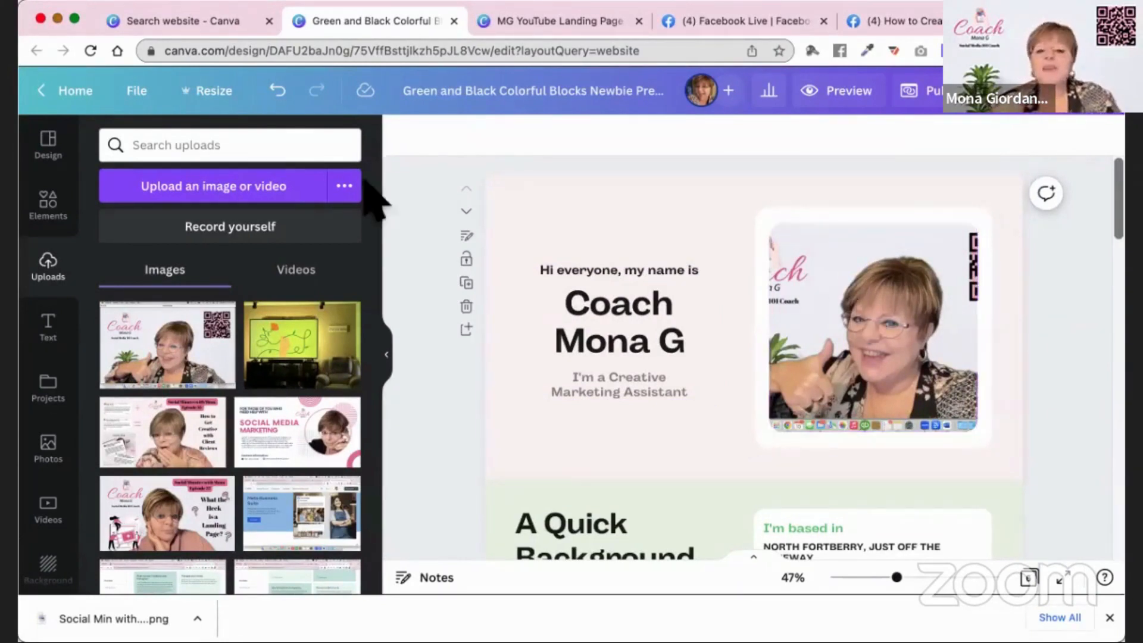
Step: Return to the home page and open the recent design "MG YouTube Landing Page Example"
click(72, 89)
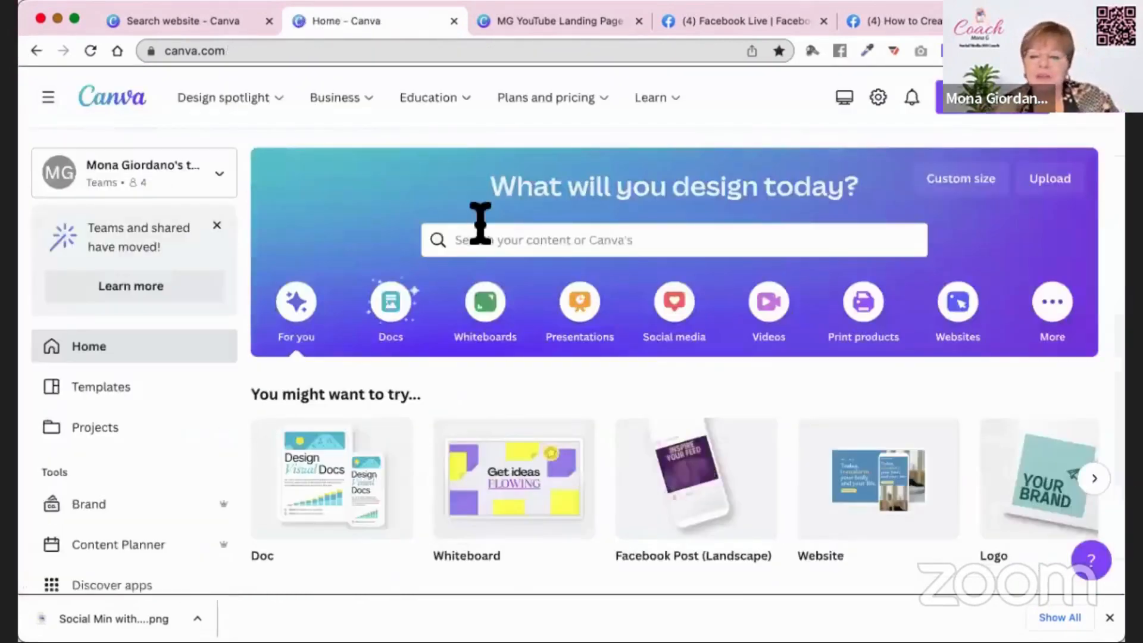
scroll(480, 238, down, 8)
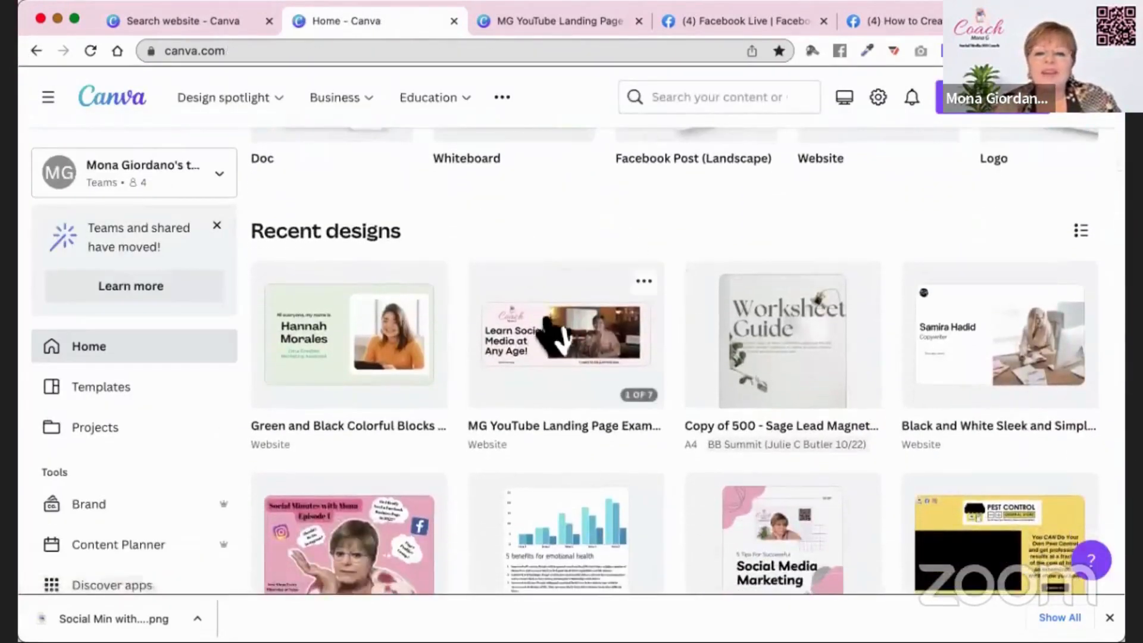
click(556, 322)
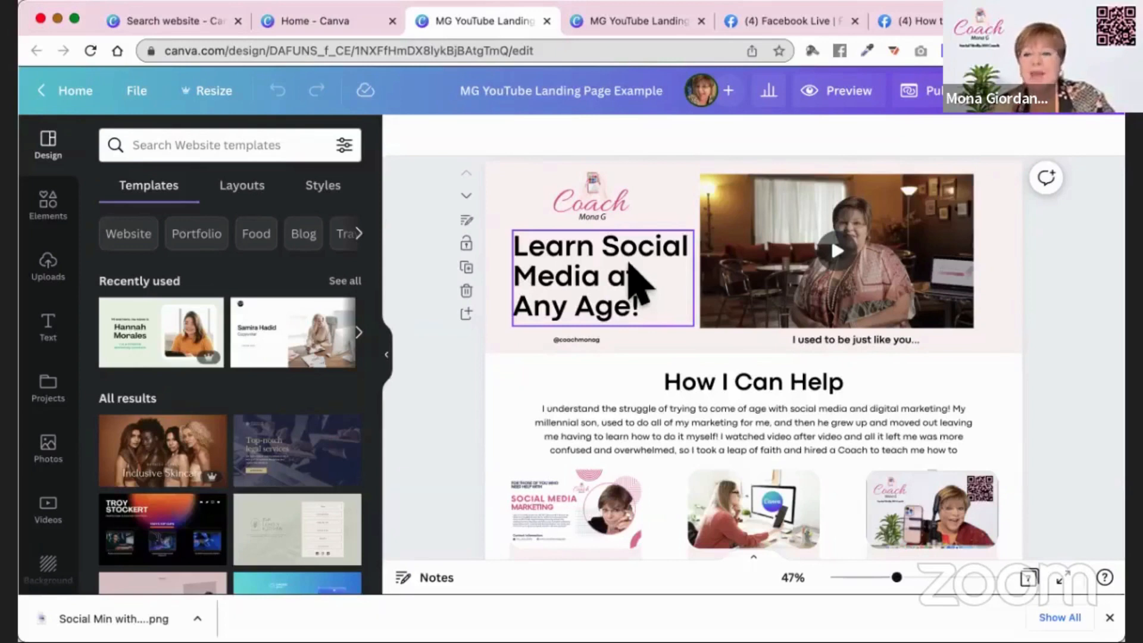
Step: Play the video in the first section and select the "I used to be just like you..." caption below it
click(836, 251)
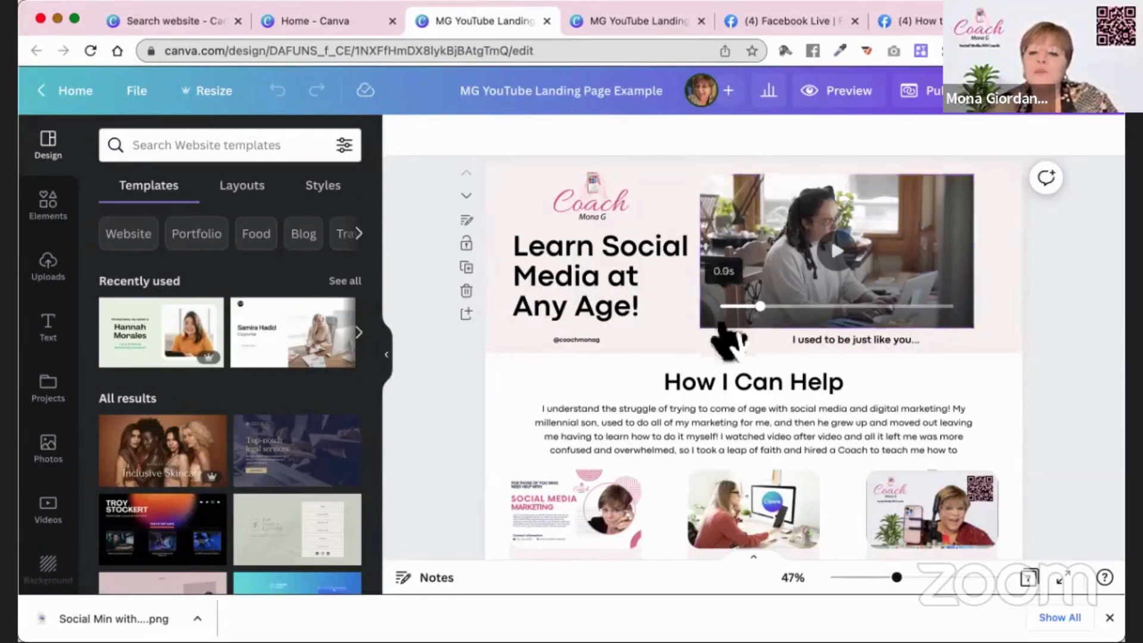
click(648, 321)
click(739, 340)
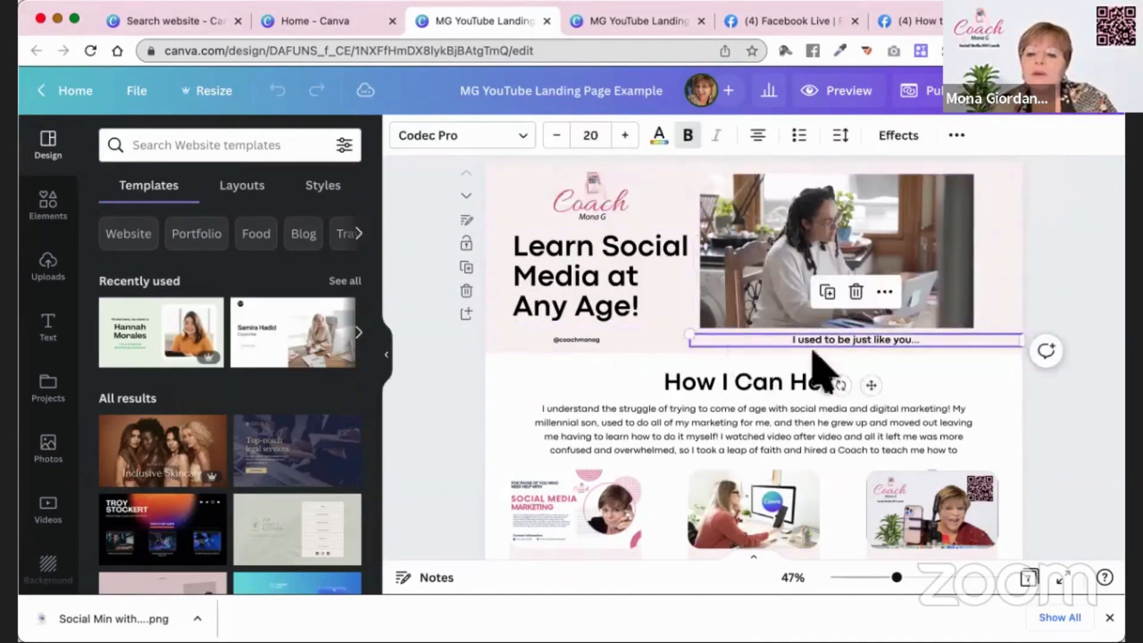
Step: Extend the first section downward to a height of about 796 and shrink it back to just below the video caption
click(1002, 288)
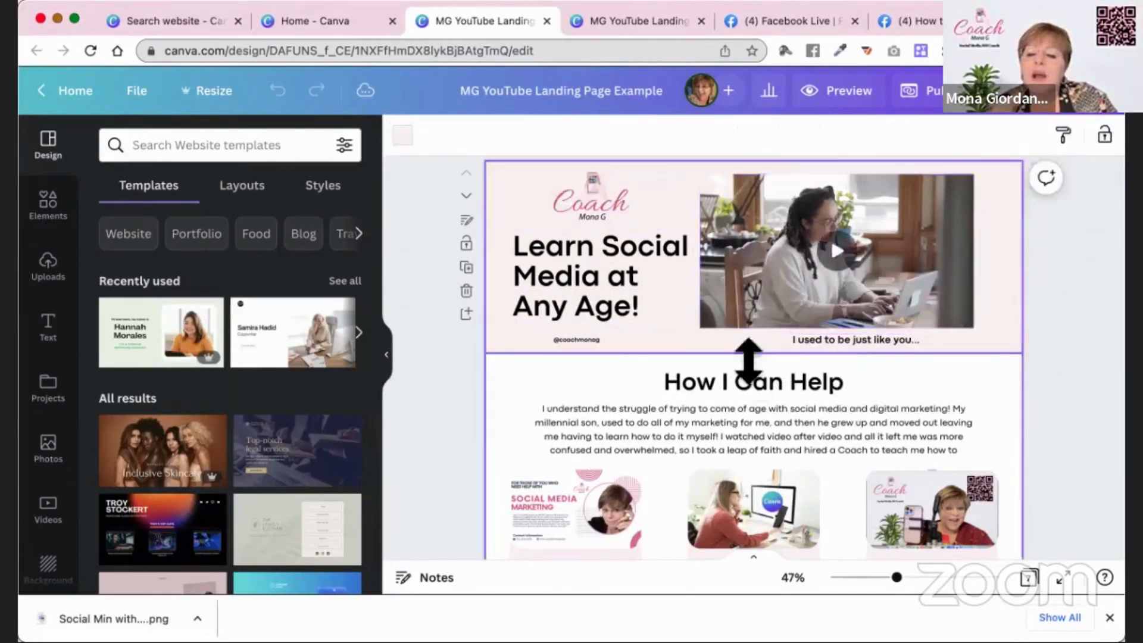
drag(757, 351, 757, 365)
drag(758, 445, 761, 472)
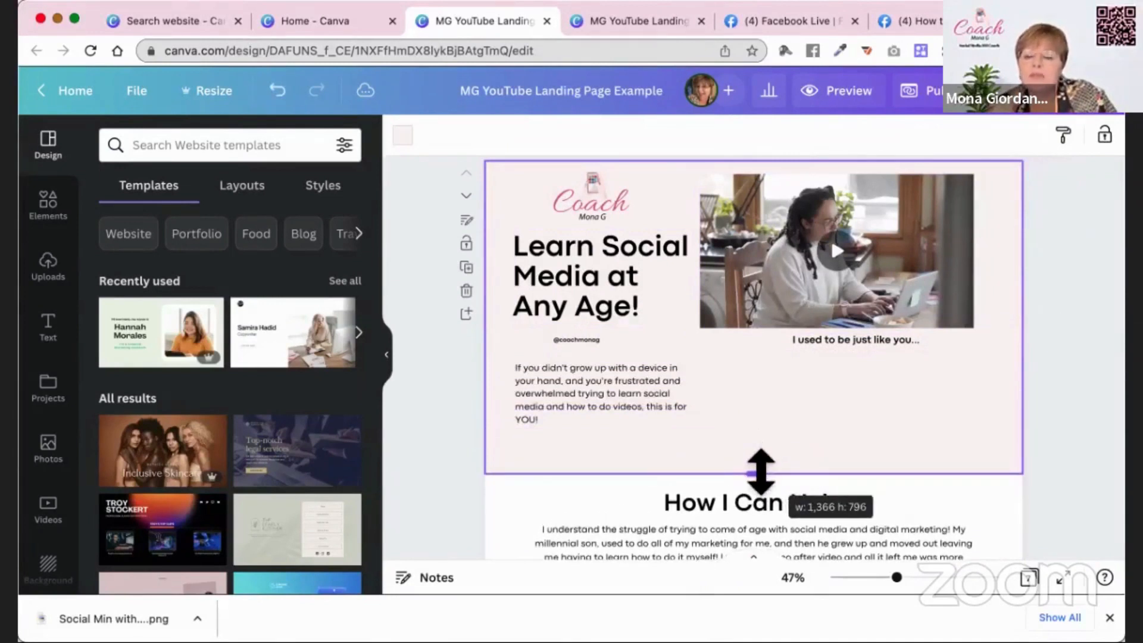
drag(761, 470, 759, 348)
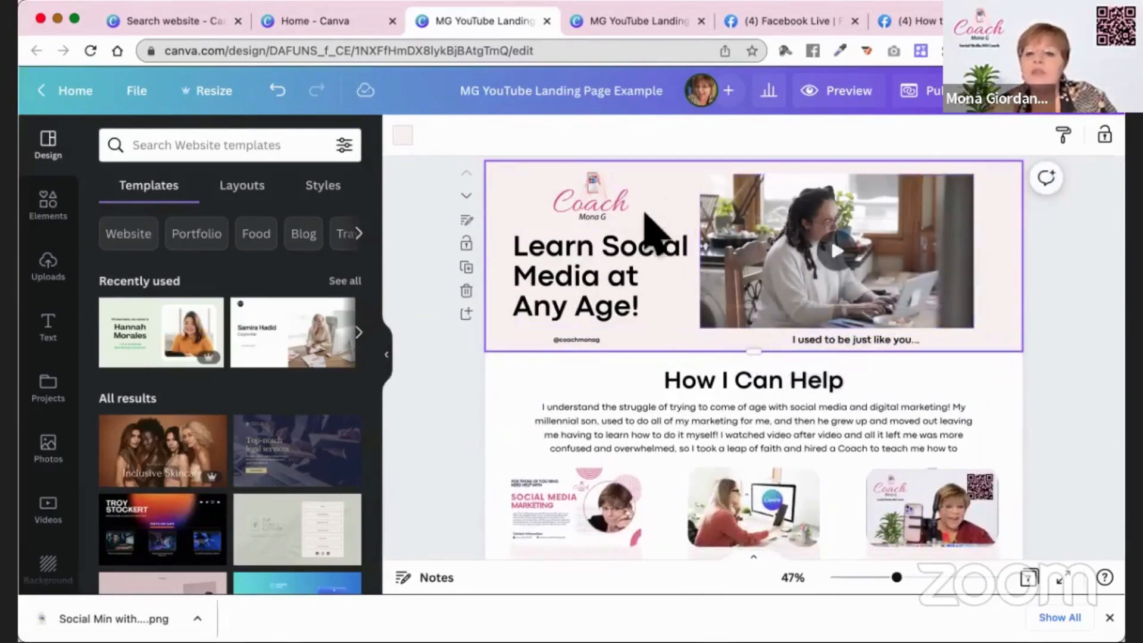
Step: Examine the How I Can Help cards, the weekly Facebook live promotion, the client testimonials and the reels section
scroll(644, 209, down, 3)
scroll(646, 215, down, 1)
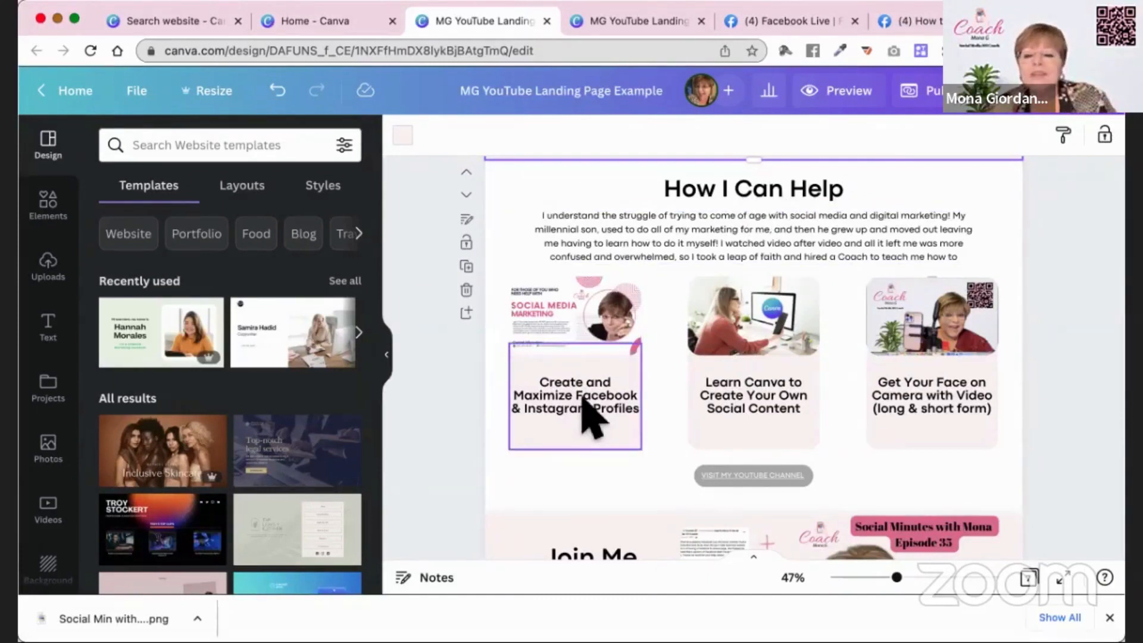
scroll(689, 321, down, 1)
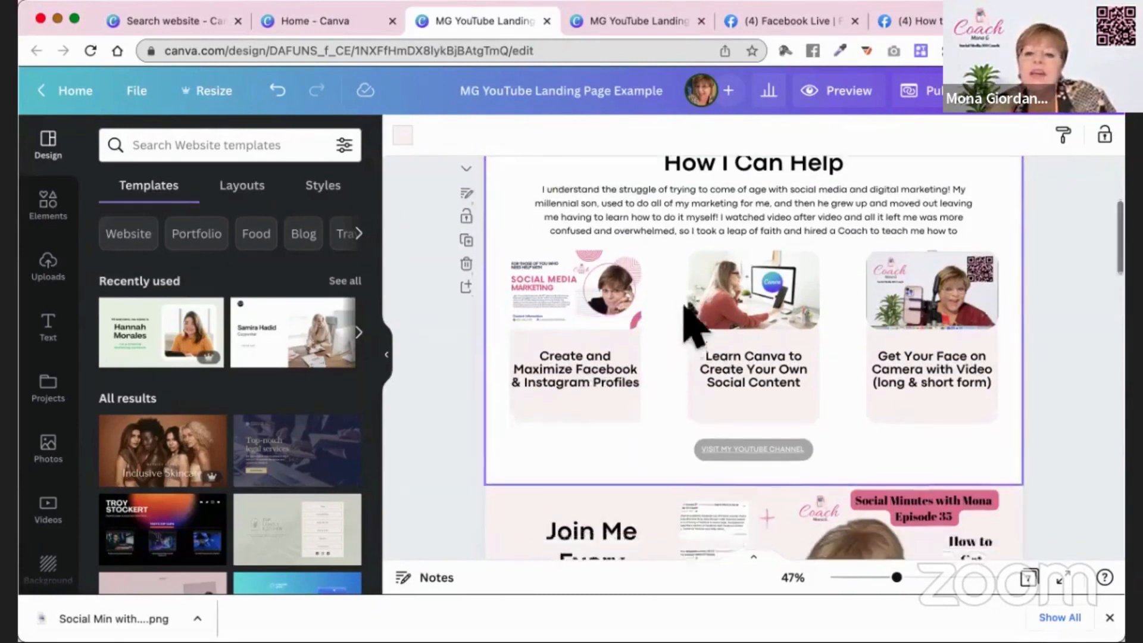
scroll(689, 322, up, 2)
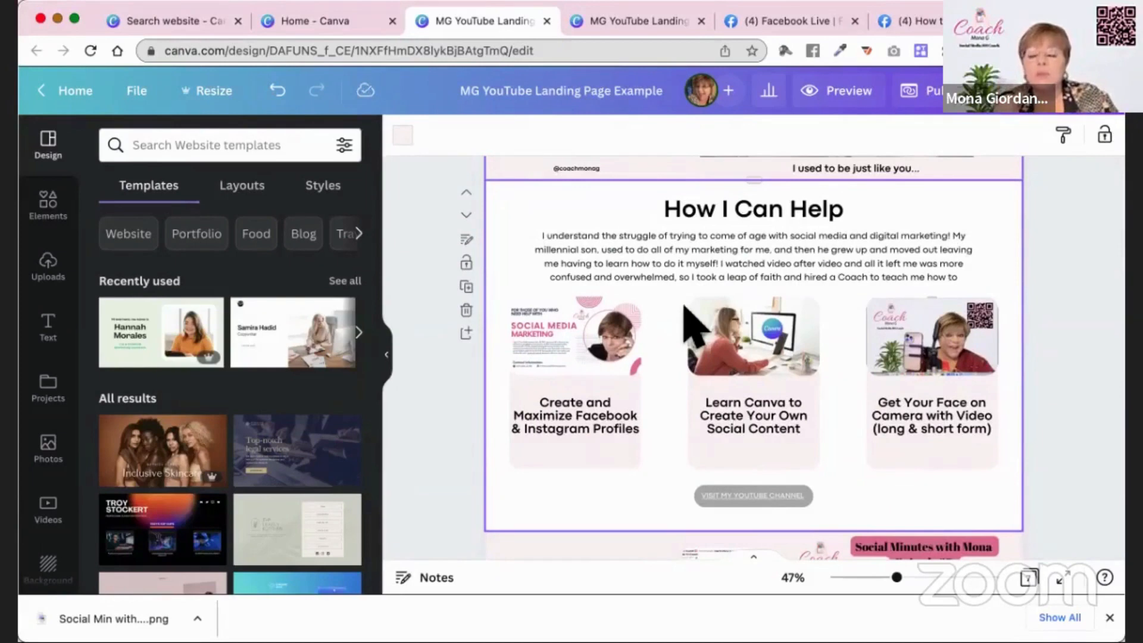
scroll(689, 322, up, 3)
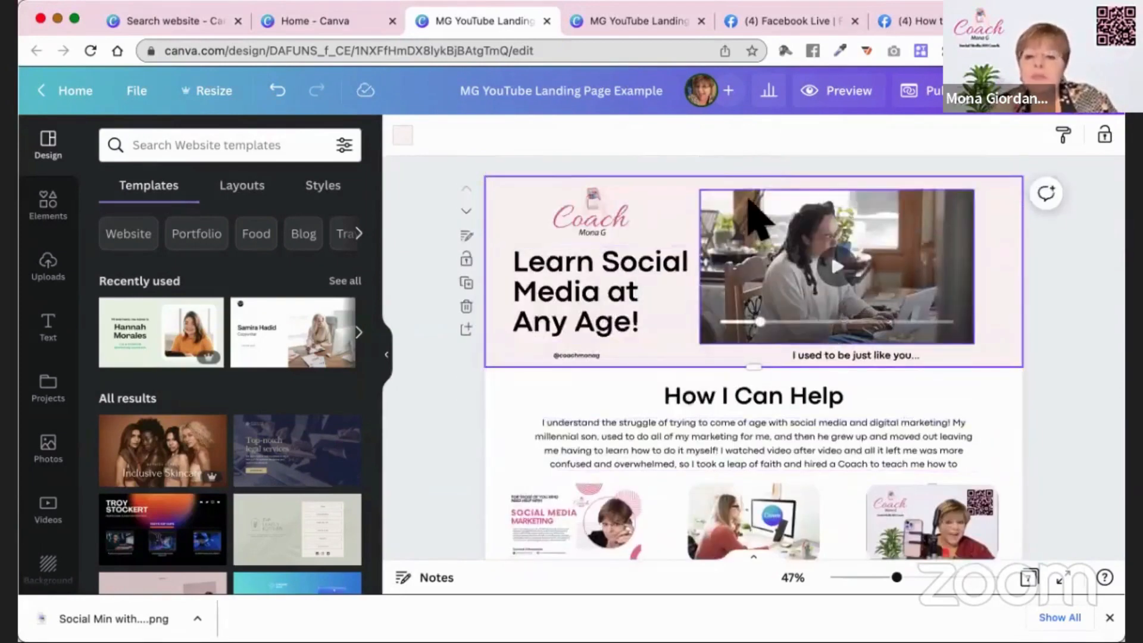
scroll(750, 208, down, 6)
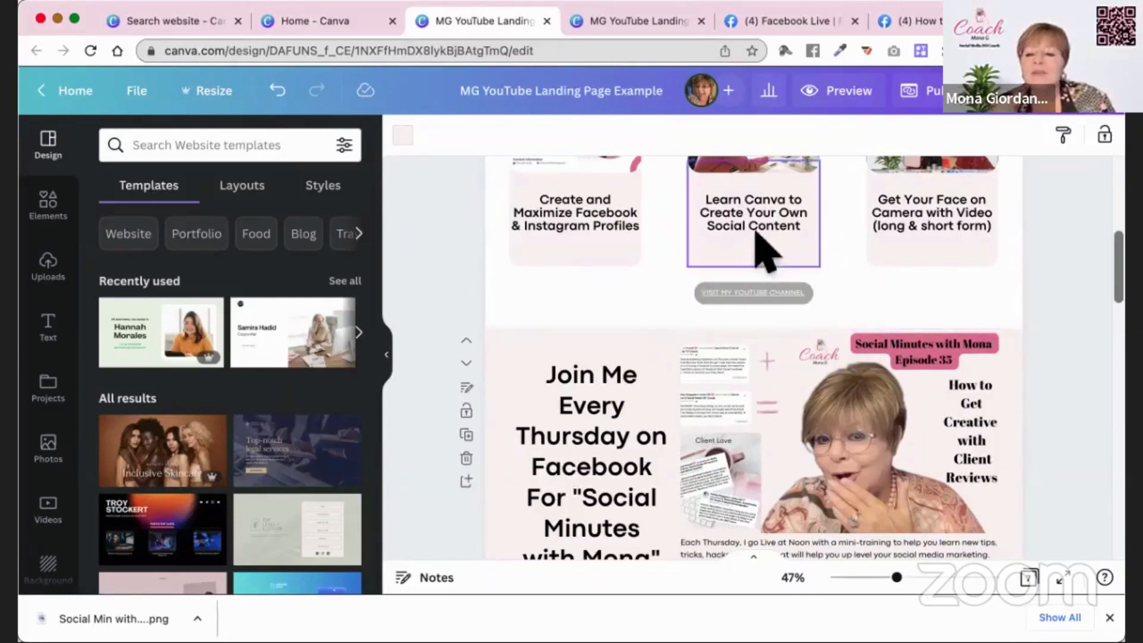
scroll(756, 235, down, 5)
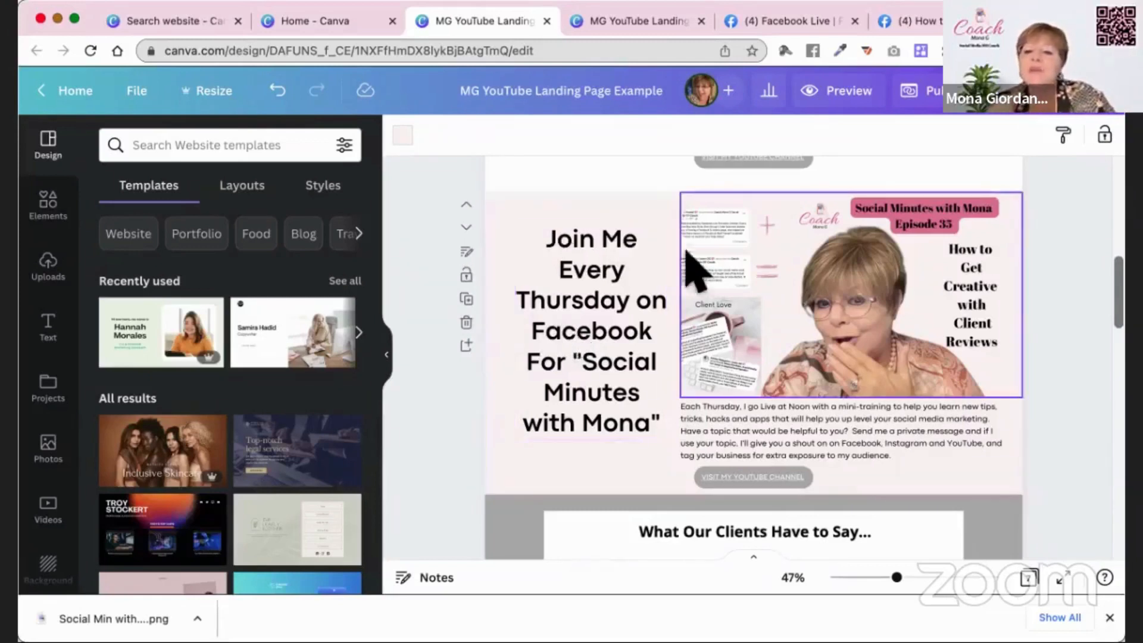
scroll(798, 256, down, 1)
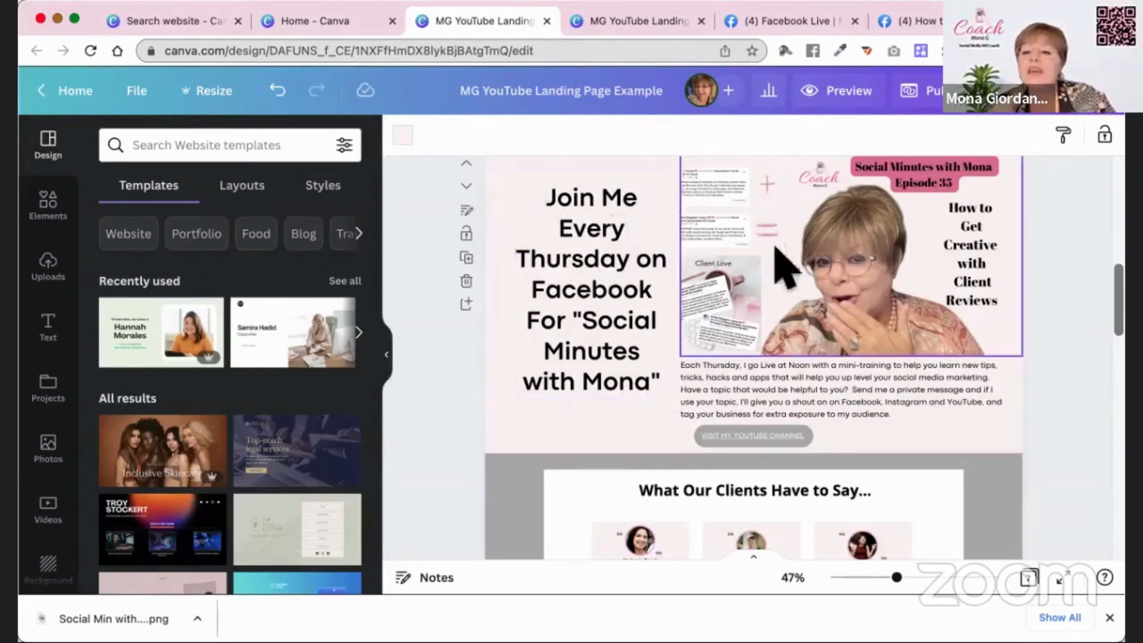
scroll(809, 286, down, 3)
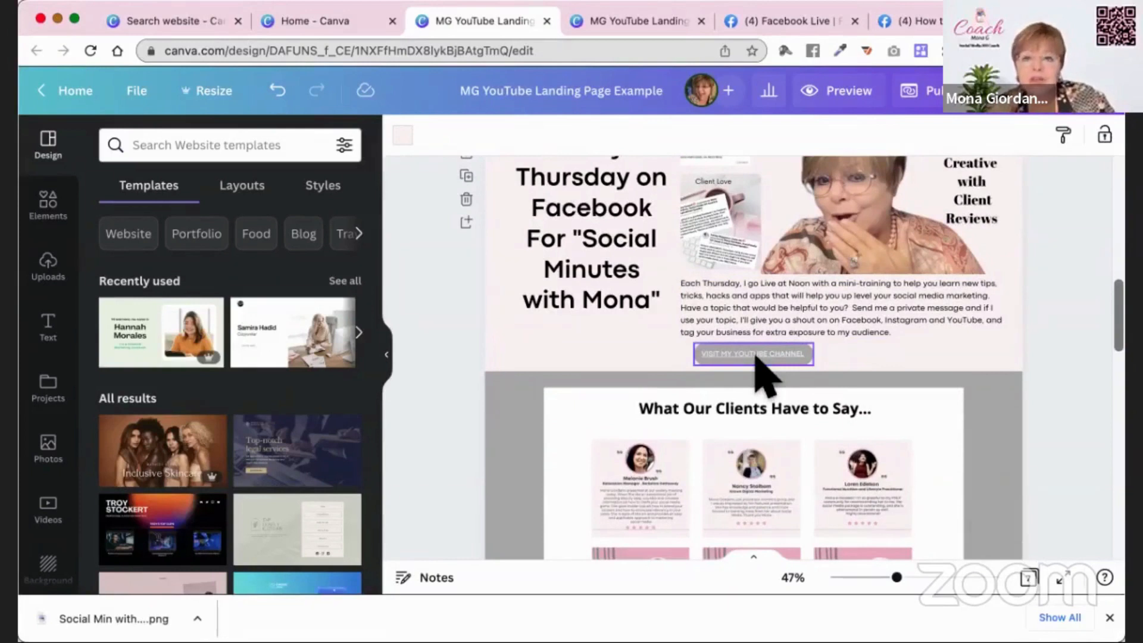
scroll(756, 357, down, 5)
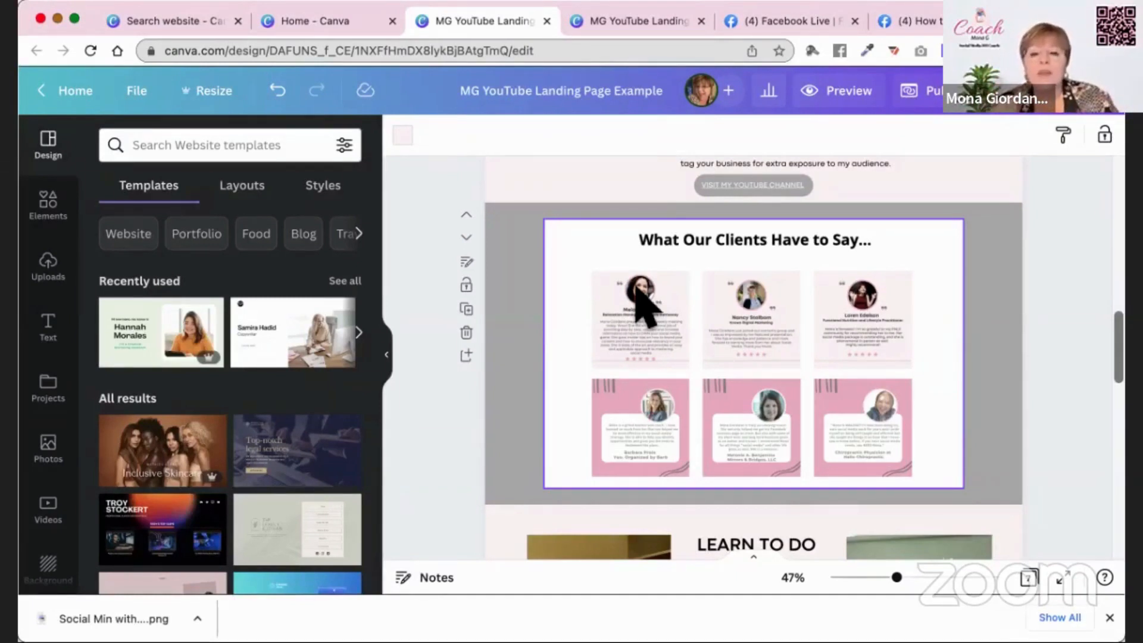
scroll(639, 298, down, 5)
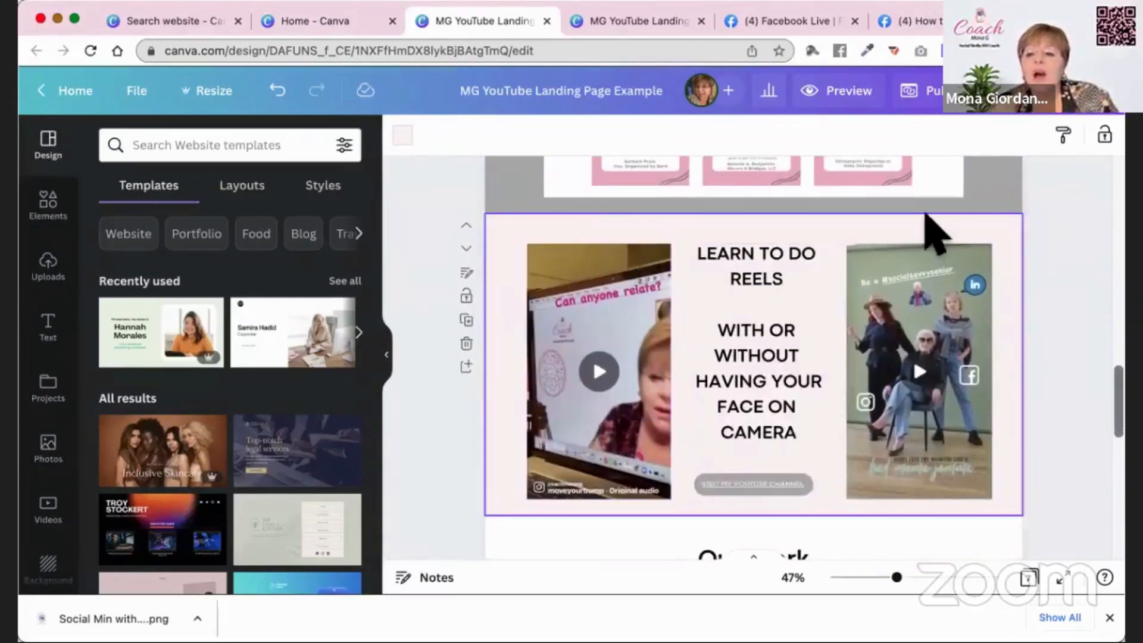
scroll(990, 182, down, 1)
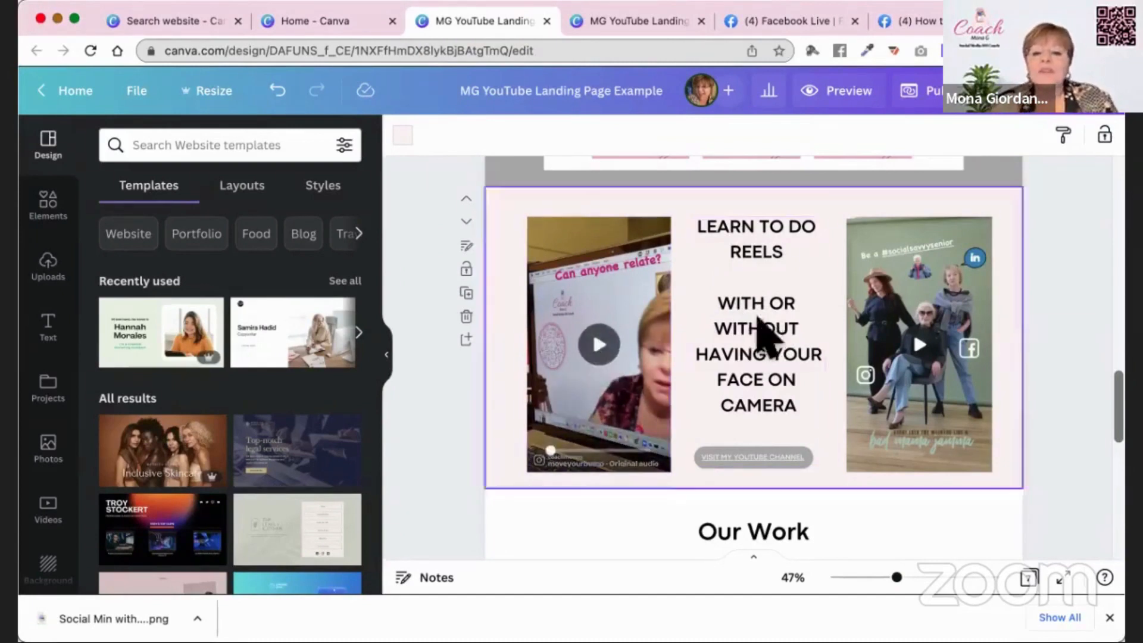
Step: Preview both vertical videos in the Learn to Do Reels section and pause the second one
mouse_move(940, 348)
mouse_move(631, 352)
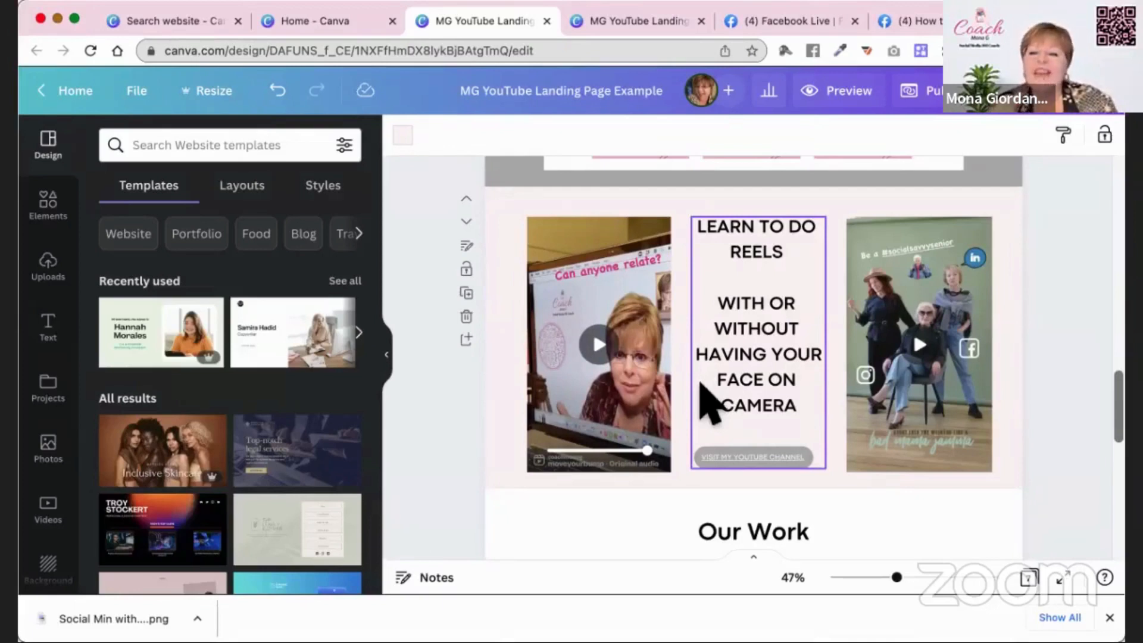
click(921, 345)
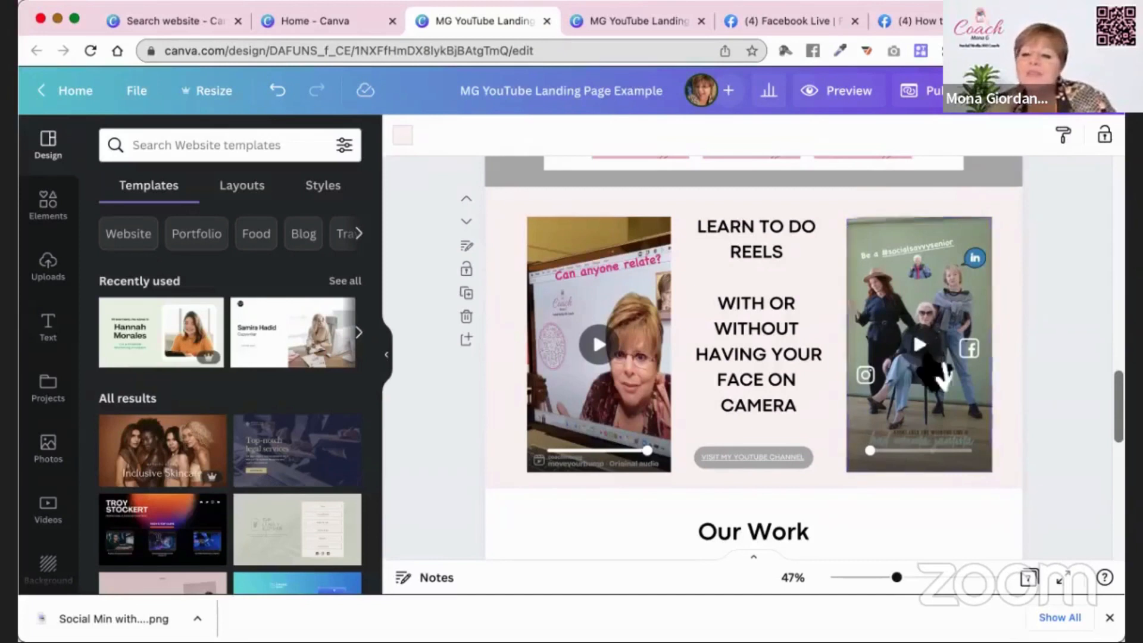
click(929, 364)
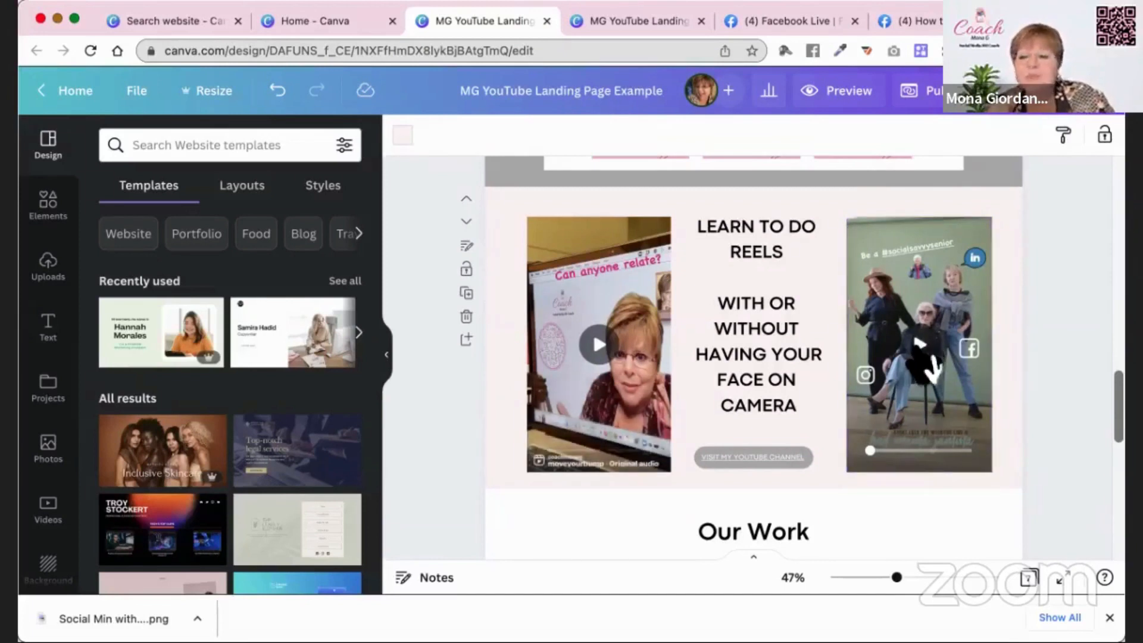
click(929, 363)
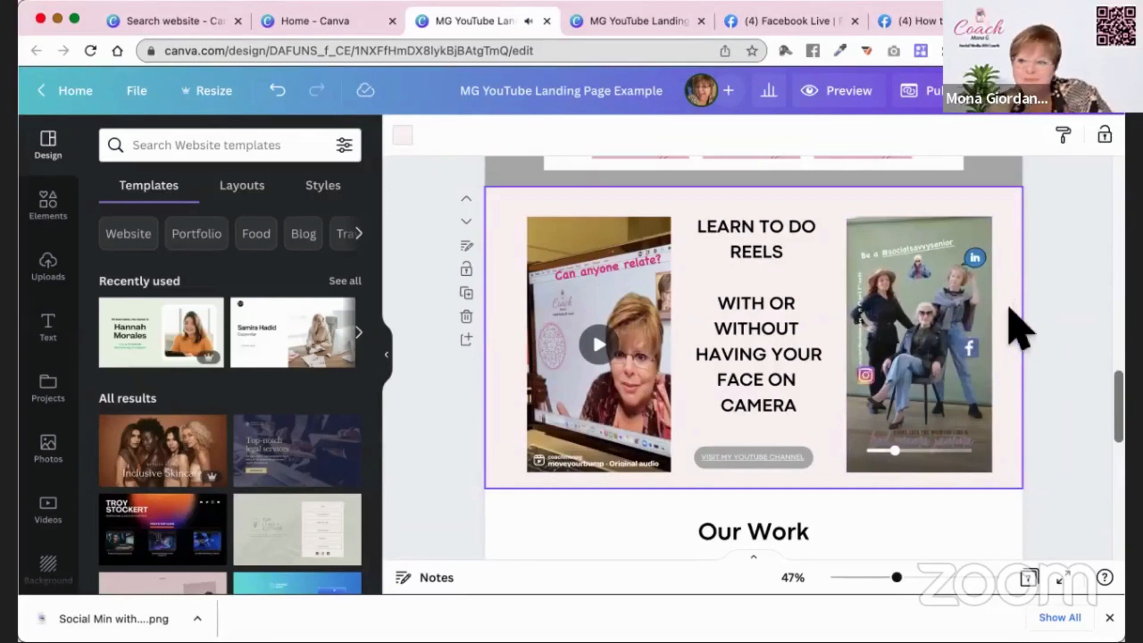
click(926, 357)
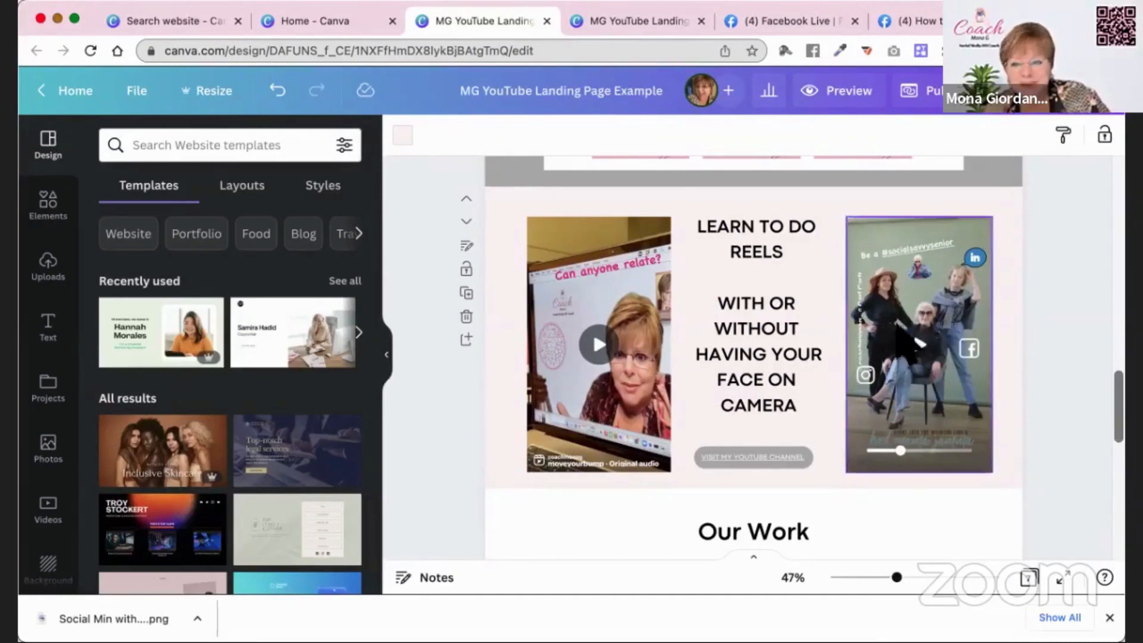
Step: Review the Our Work and Let's work together sections, including the contact details and social media icons, and return to the first section
scroll(910, 310, down, 3)
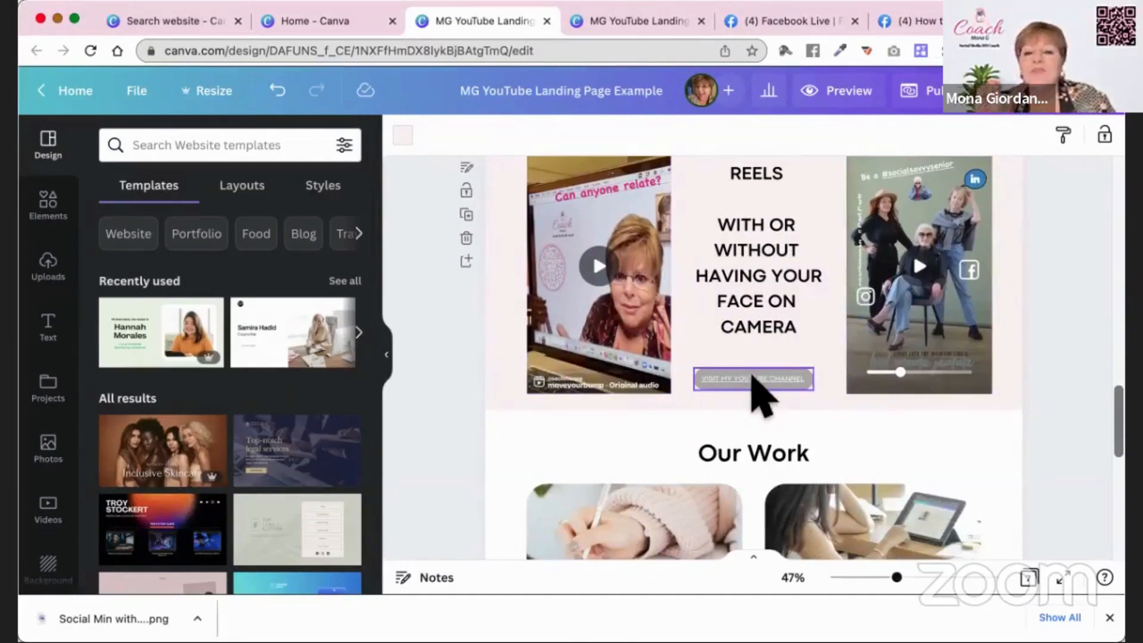
scroll(753, 387, down, 8)
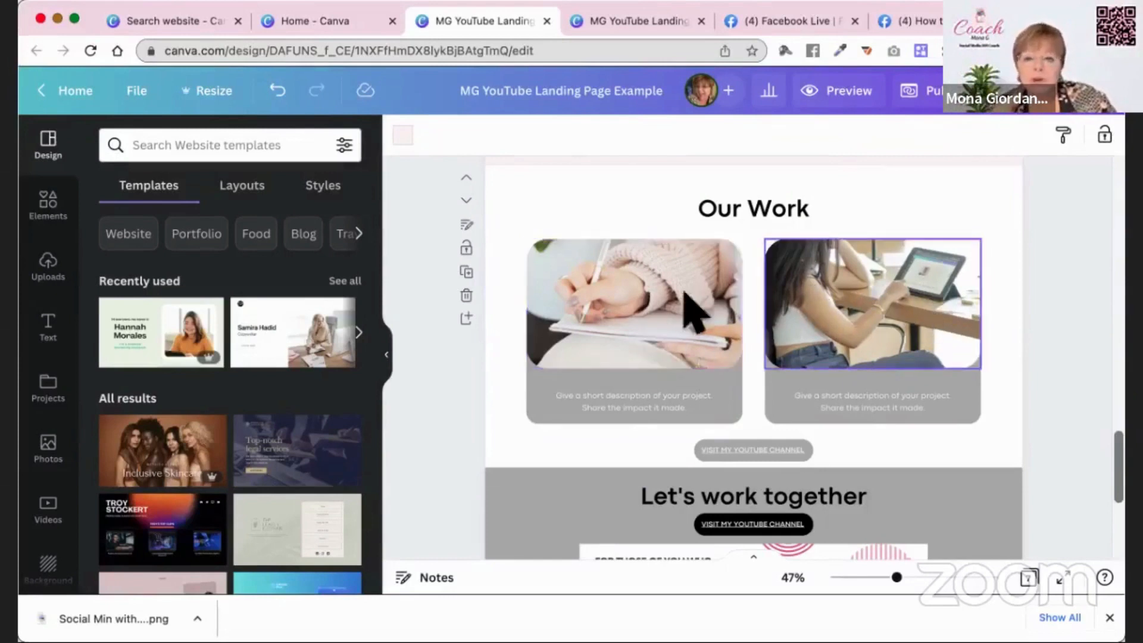
scroll(637, 324, down, 5)
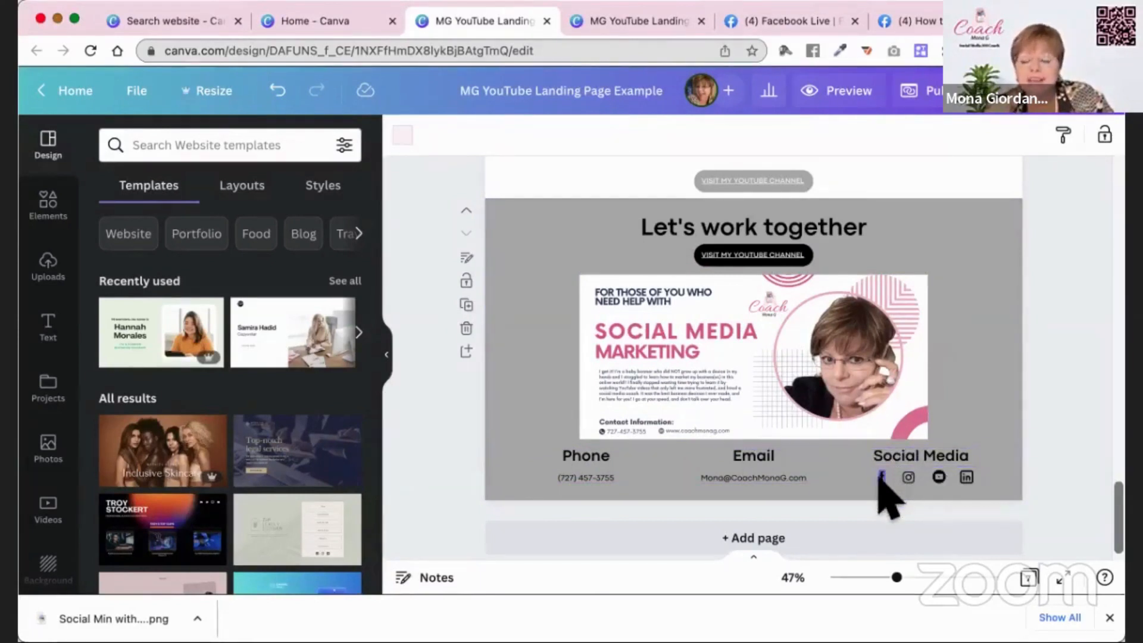
scroll(880, 476, up, 10)
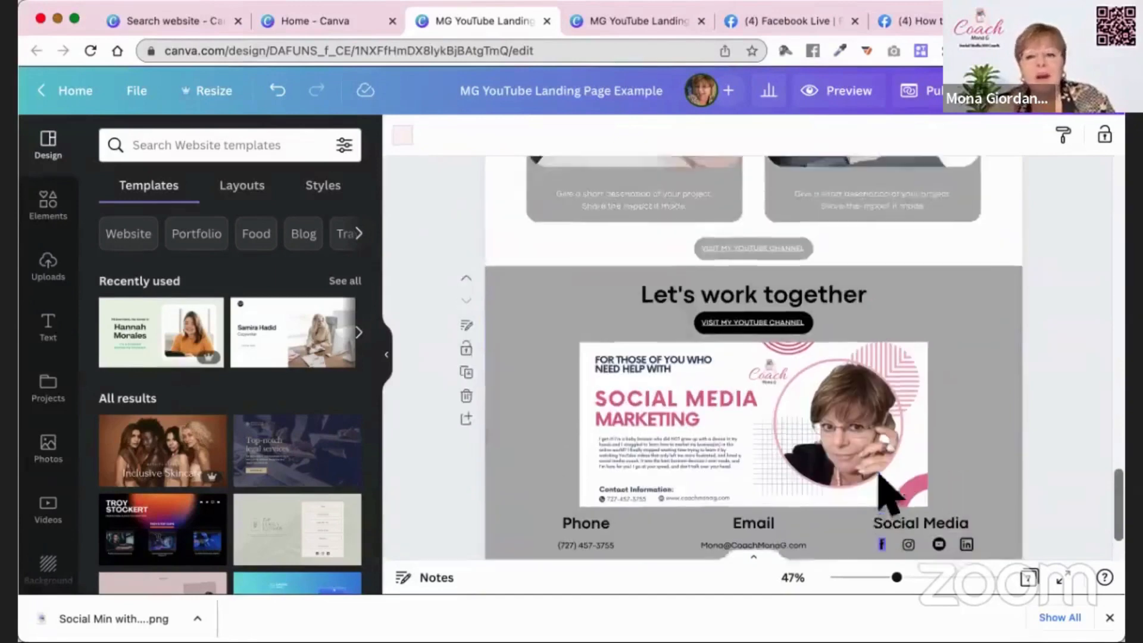
scroll(881, 476, up, 3)
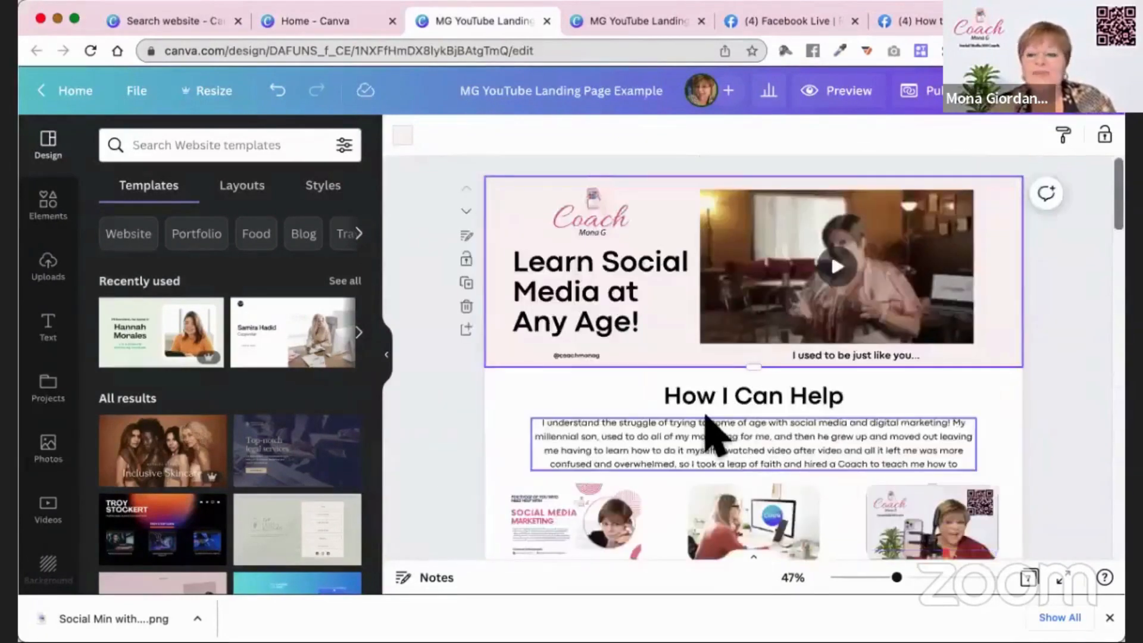
Step: Open the link settings of the "Visit my YouTube channel" button in the How I Can Help section
scroll(732, 362, down, 3)
scroll(733, 362, down, 3)
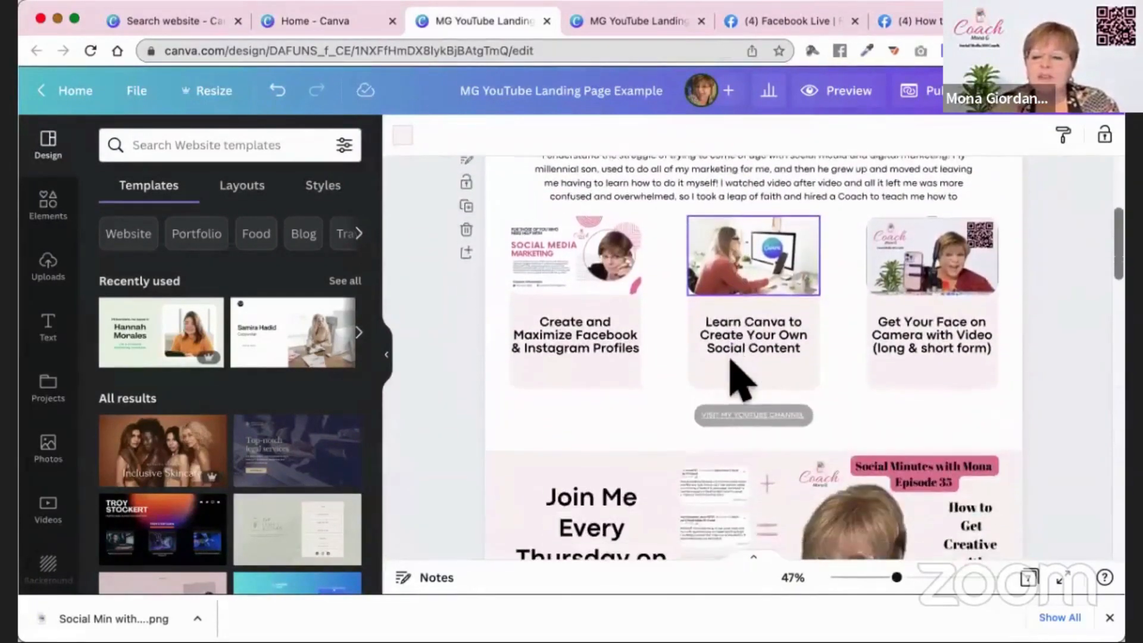
click(750, 413)
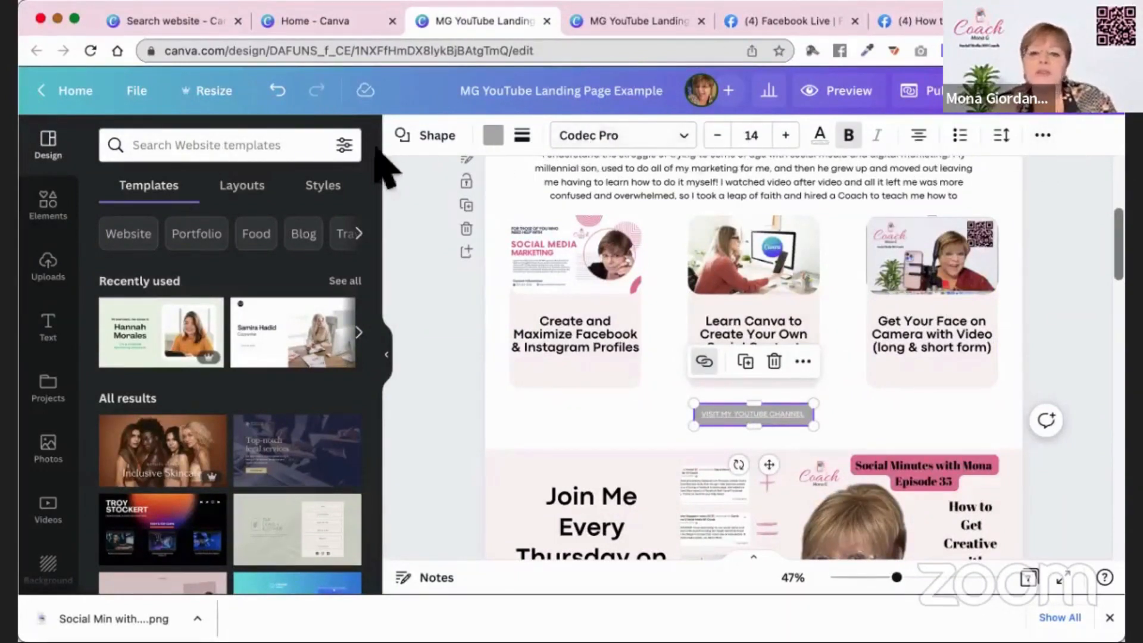
click(1043, 136)
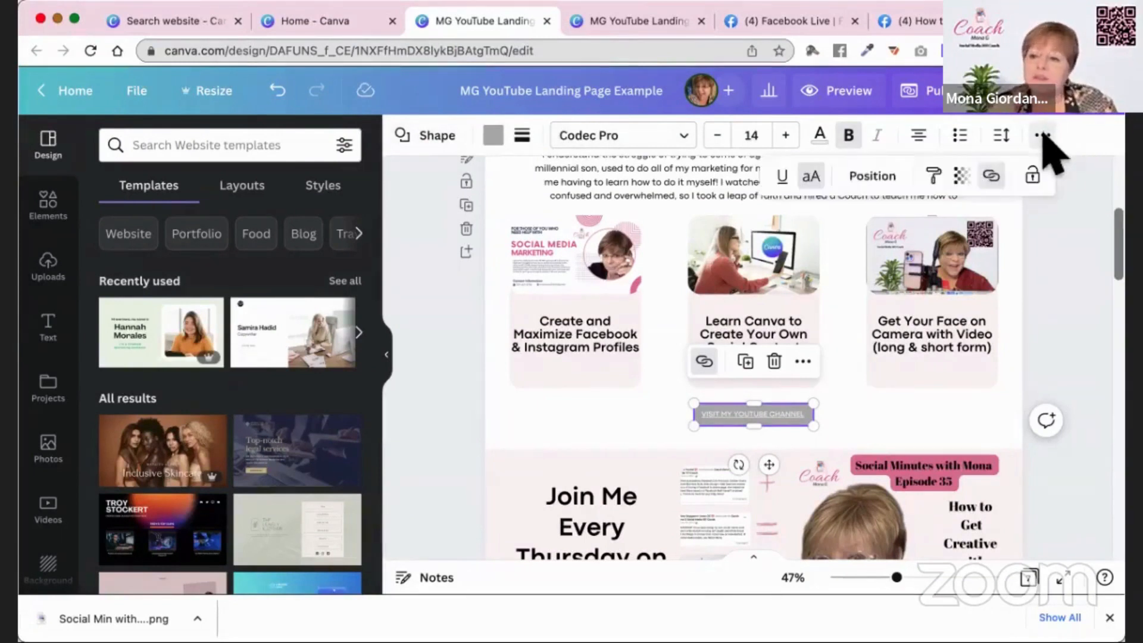
click(991, 176)
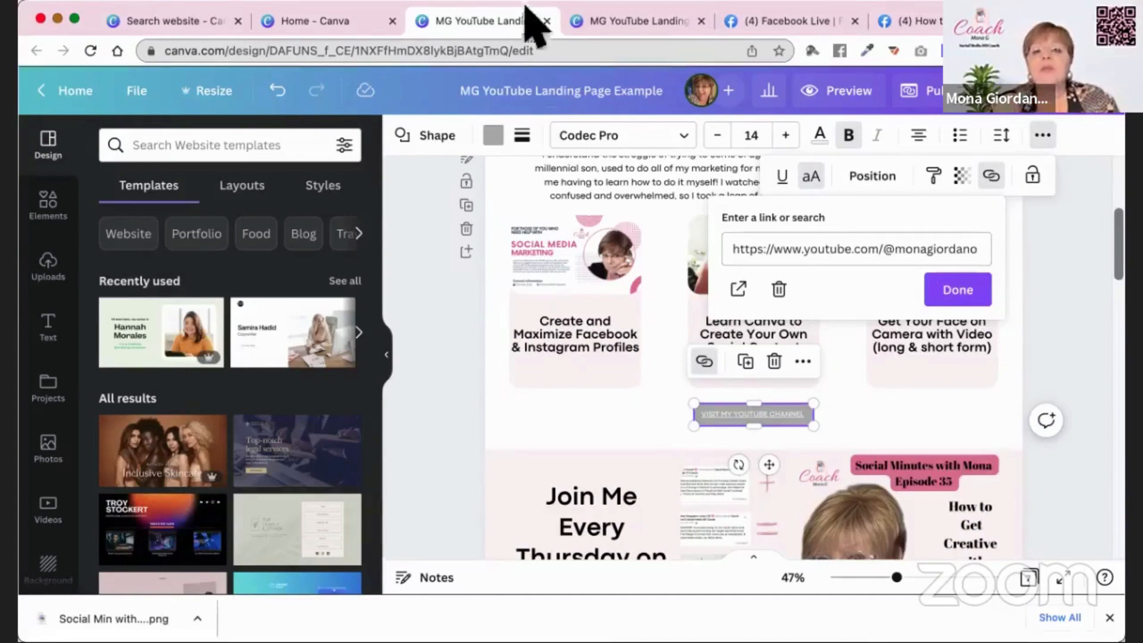
Step: Open a blank browser tab, check the Facebook live page and switch to the other open copy of the landing page example
key(super+t)
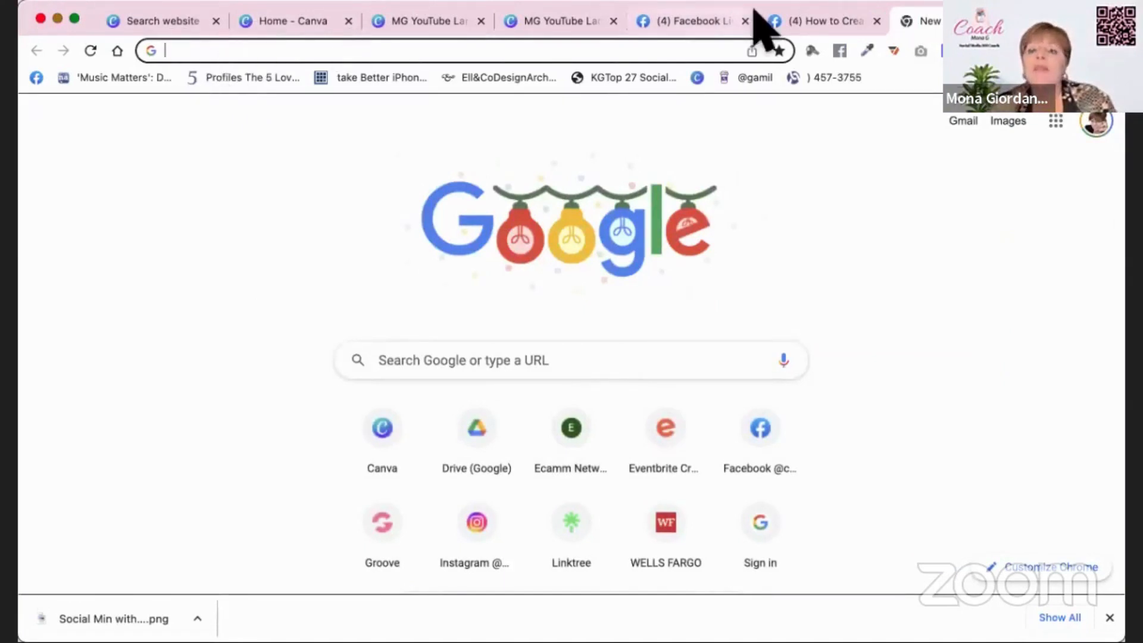
click(715, 23)
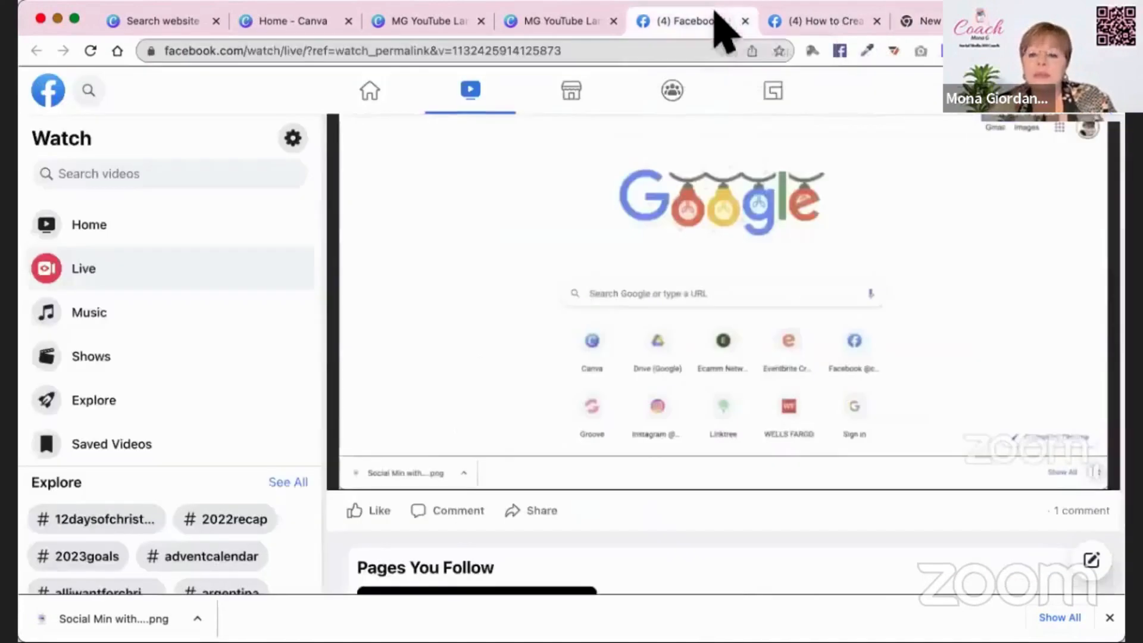
click(552, 19)
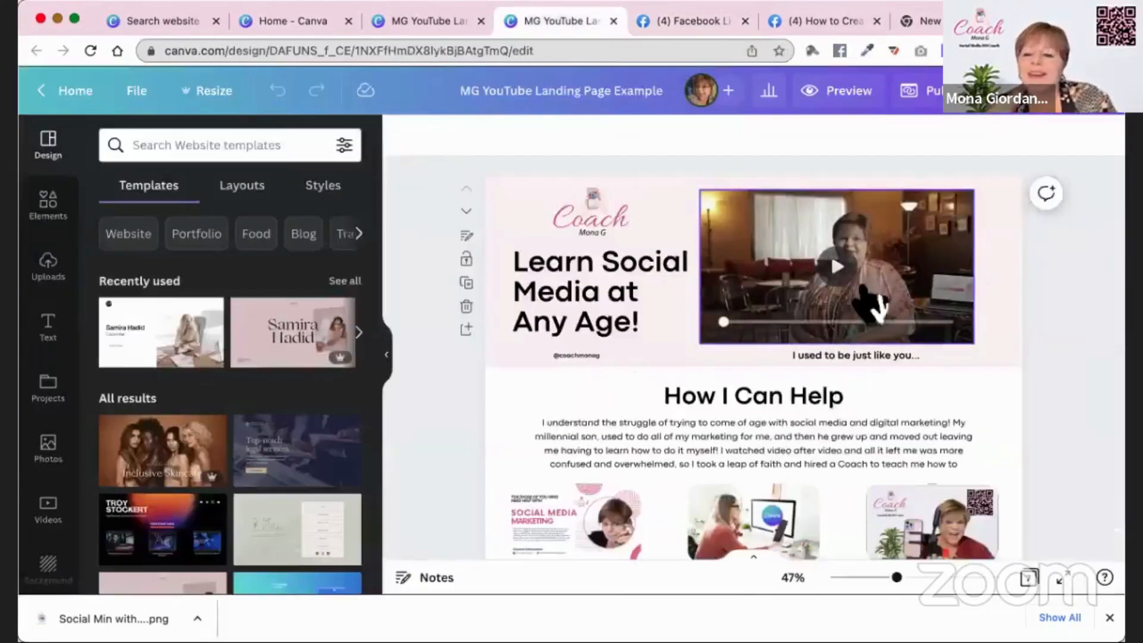
Step: Check the link address of the "Visit my YouTube channel" button in the How I Can Help section and close its link settings
scroll(811, 326, down, 2)
scroll(816, 342, down, 3)
click(767, 396)
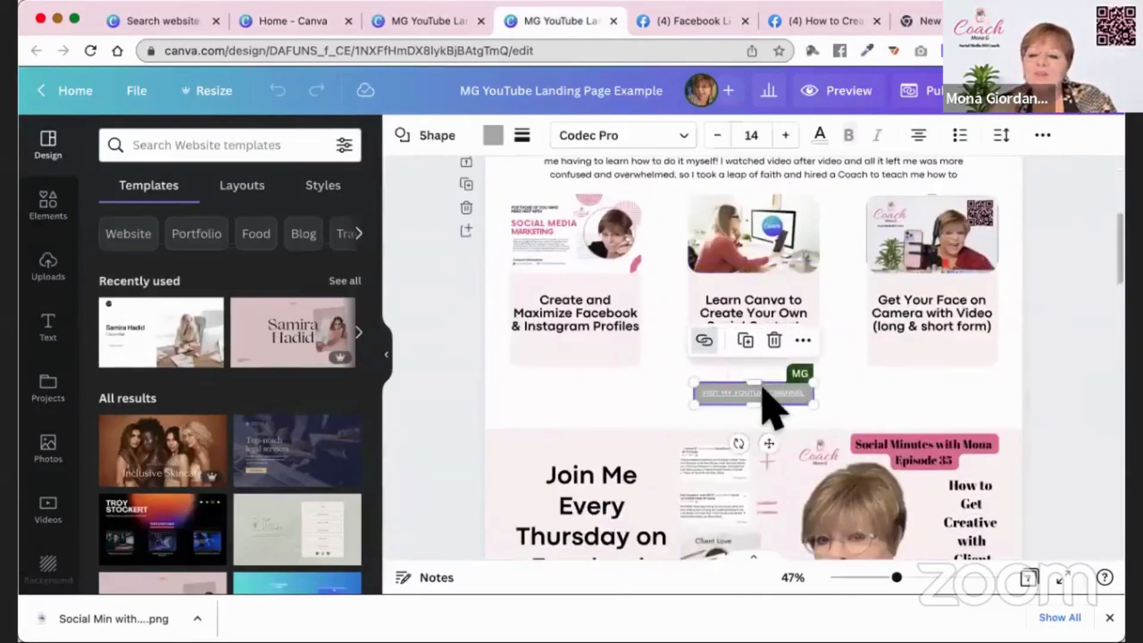
click(1043, 135)
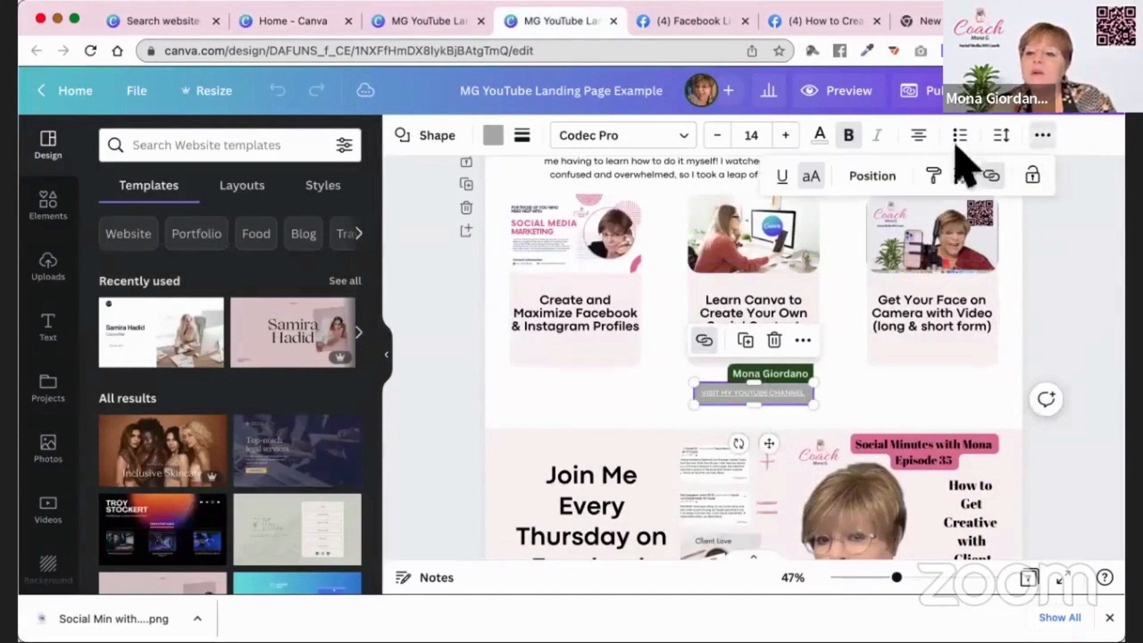
click(989, 175)
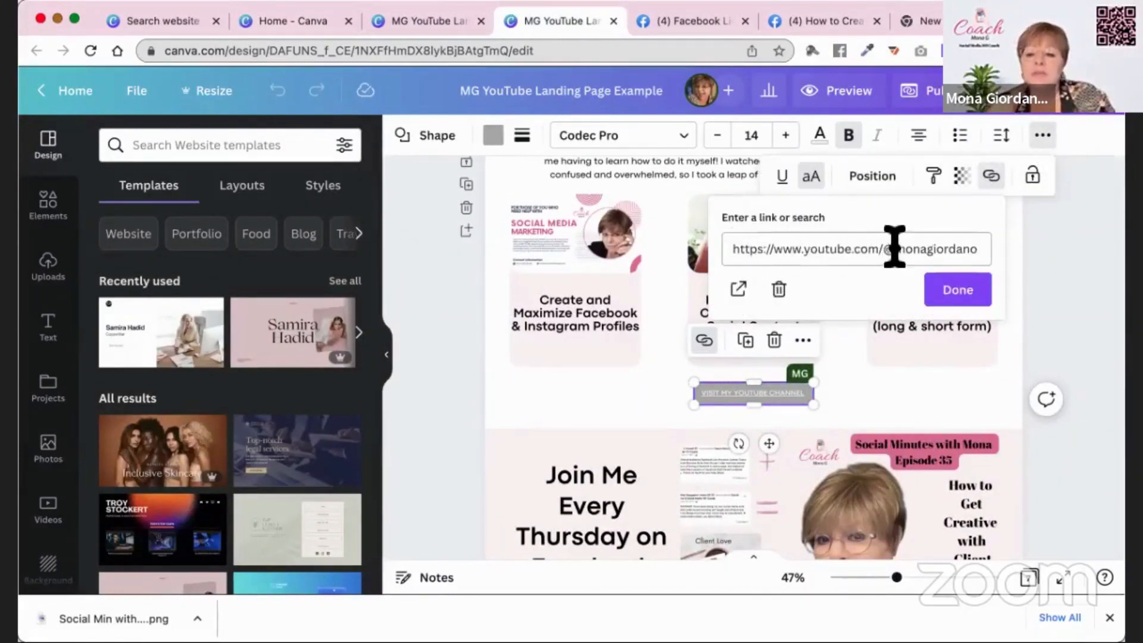
click(967, 287)
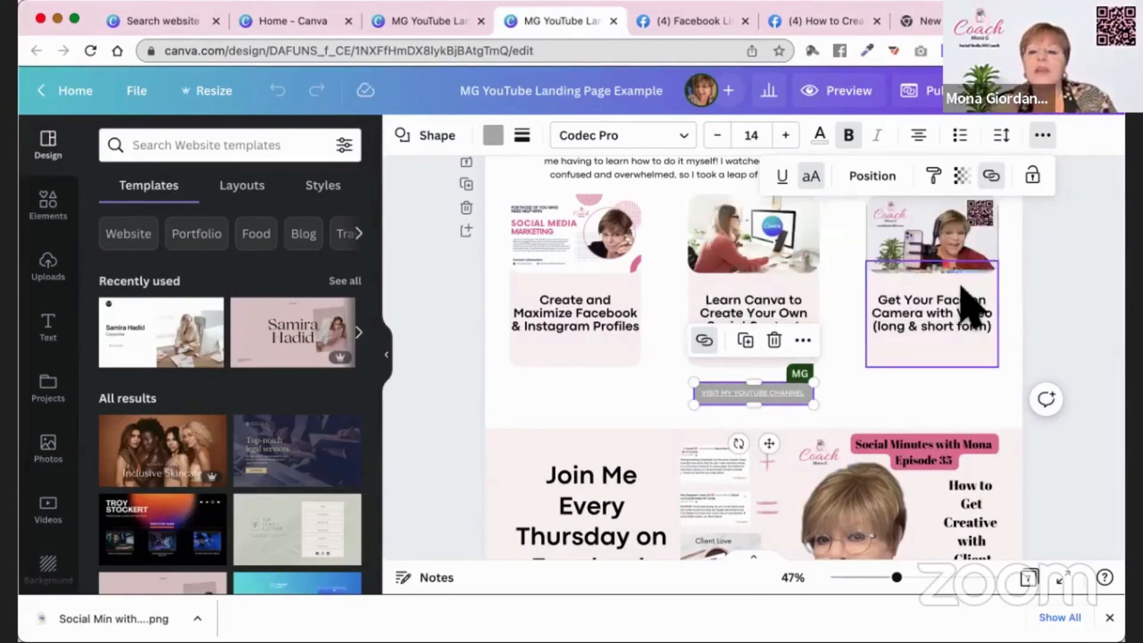
Step: Check the link address of the YouTube channel button in the "Join Me Every Thursday on Facebook" section
scroll(964, 305, down, 5)
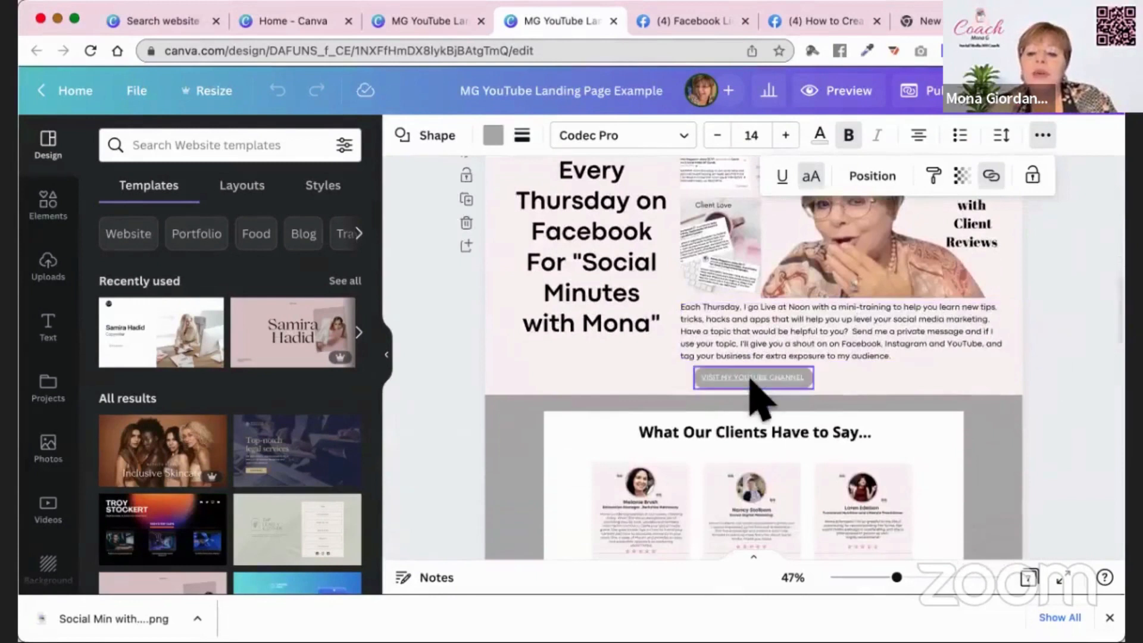
click(751, 378)
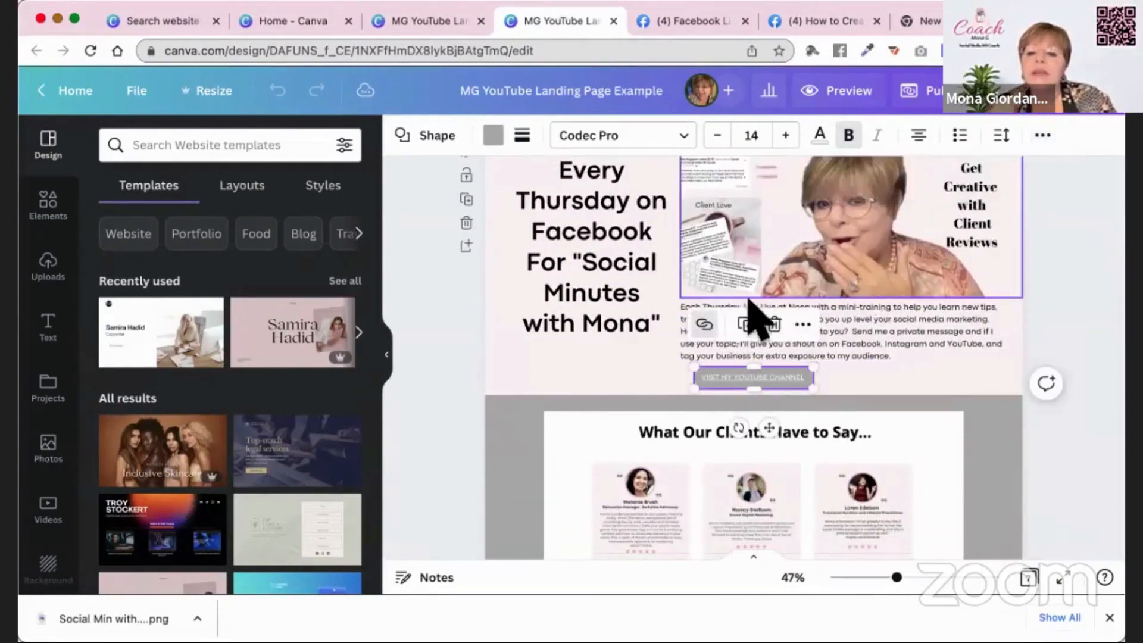
click(704, 325)
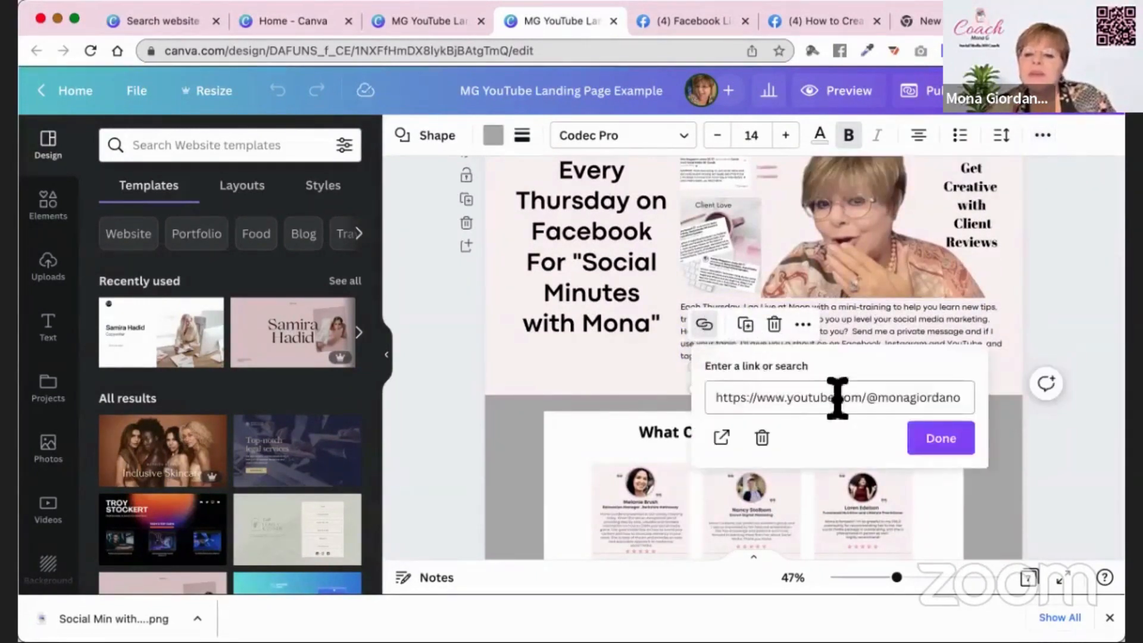
click(940, 438)
Step: Check the link address of the YouTube channel button in the Learn to Do Reels section
scroll(810, 327, down, 10)
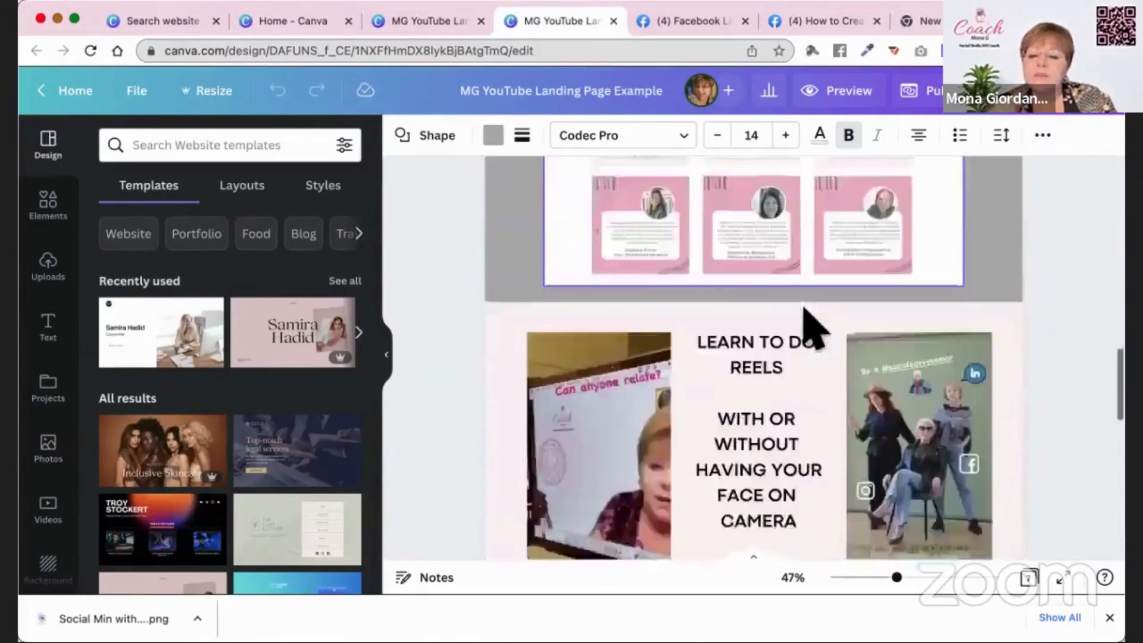
scroll(812, 328, down, 2)
click(756, 267)
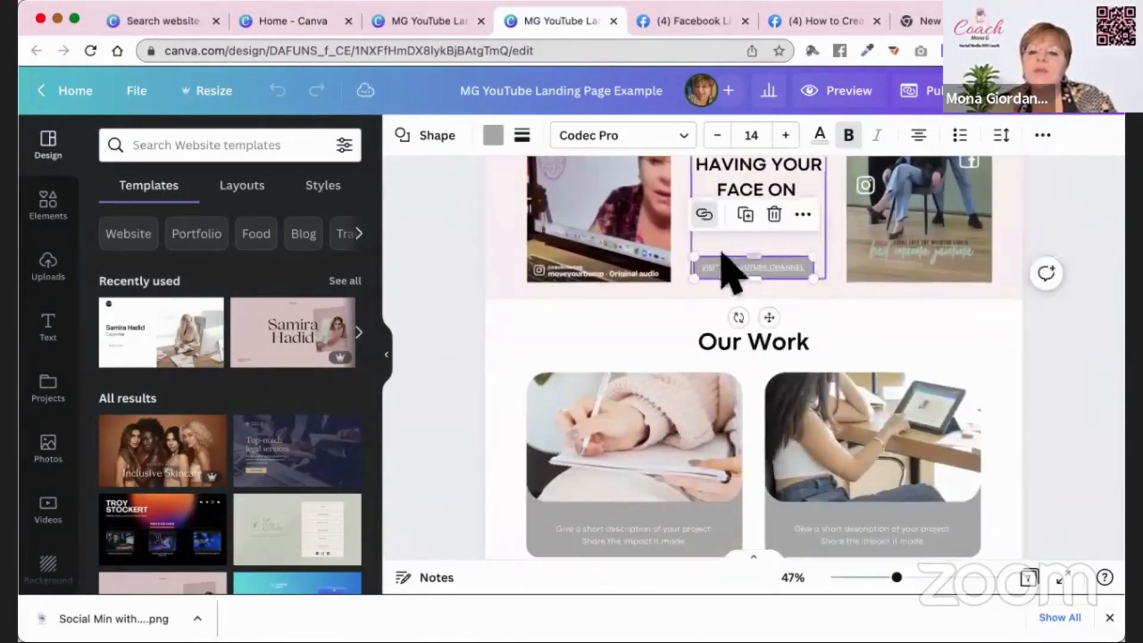
click(704, 214)
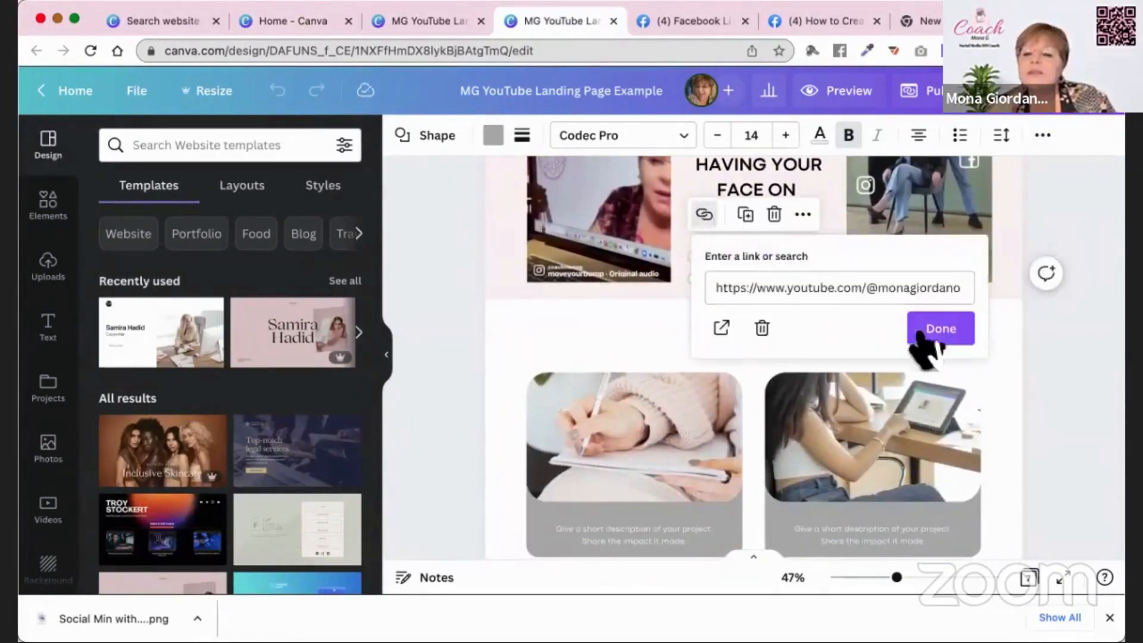
click(935, 330)
Step: Check the link address of the black YouTube channel button under the Let's work together heading
scroll(840, 309, down, 10)
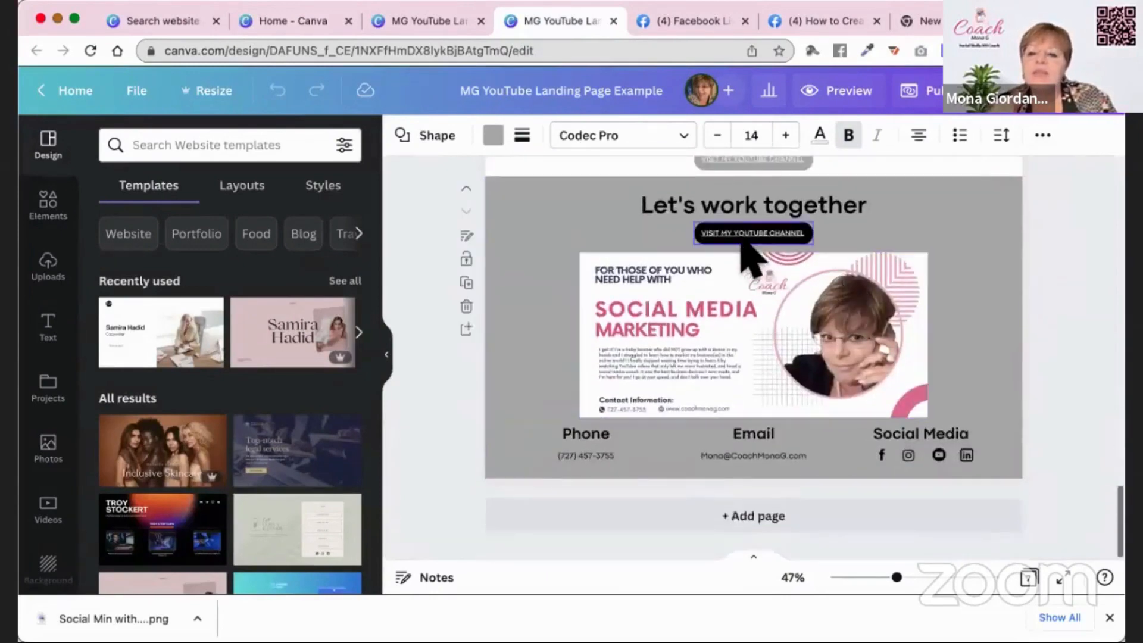
click(744, 237)
click(704, 179)
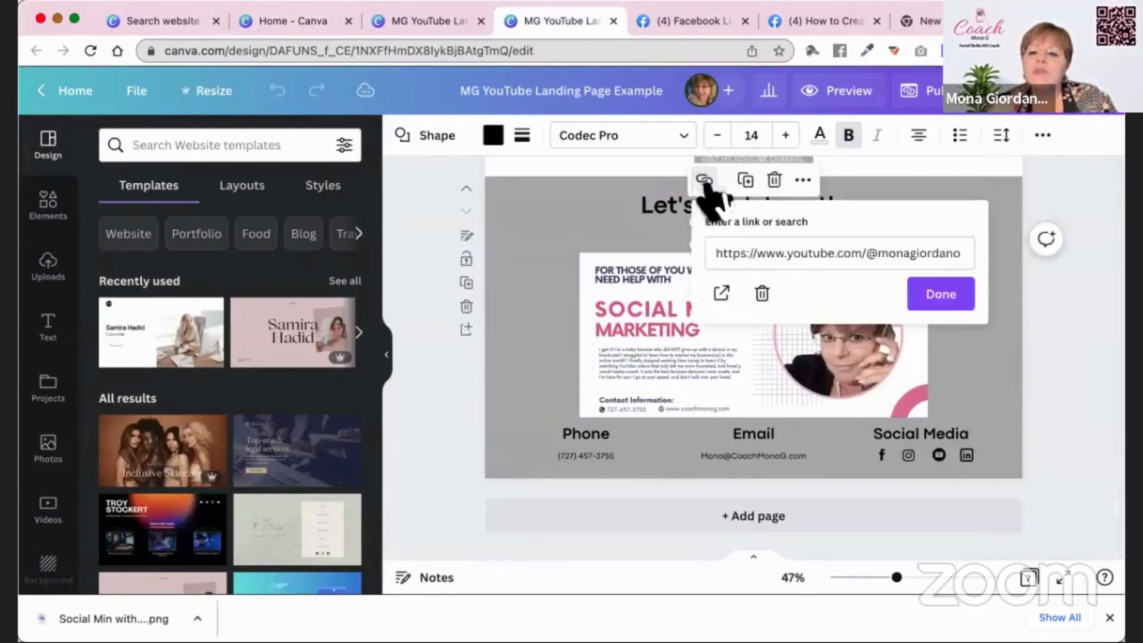
click(943, 300)
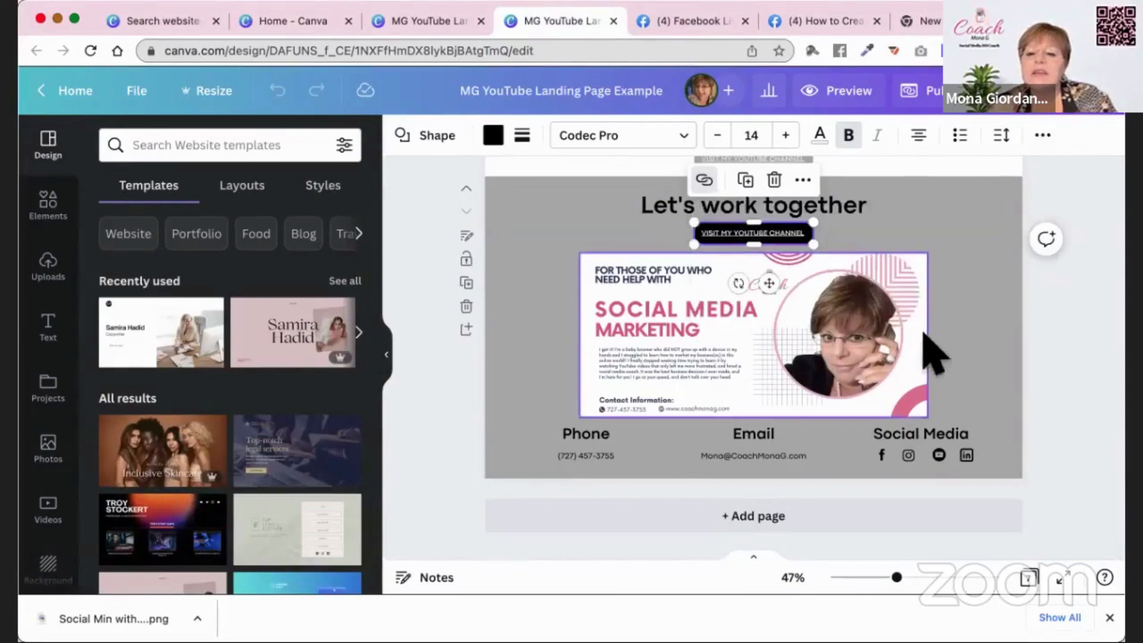
Step: Check the link address assigned to the Facebook icon under Social Media in the Let's work together section
scroll(931, 350, up, 5)
scroll(928, 348, up, 10)
scroll(931, 321, down, 15)
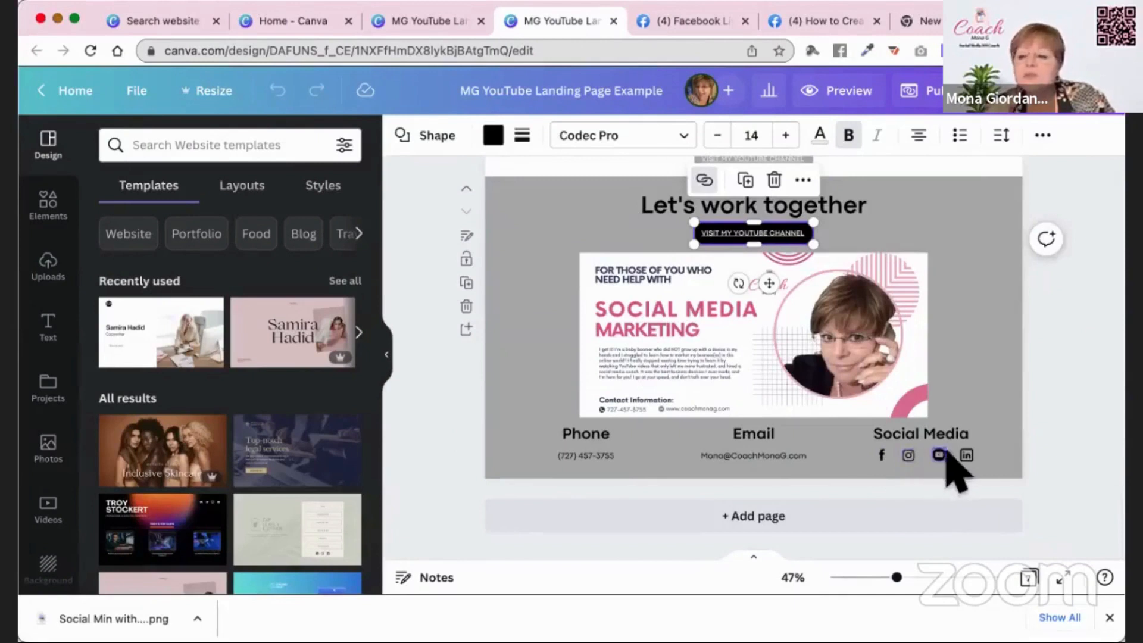
click(881, 456)
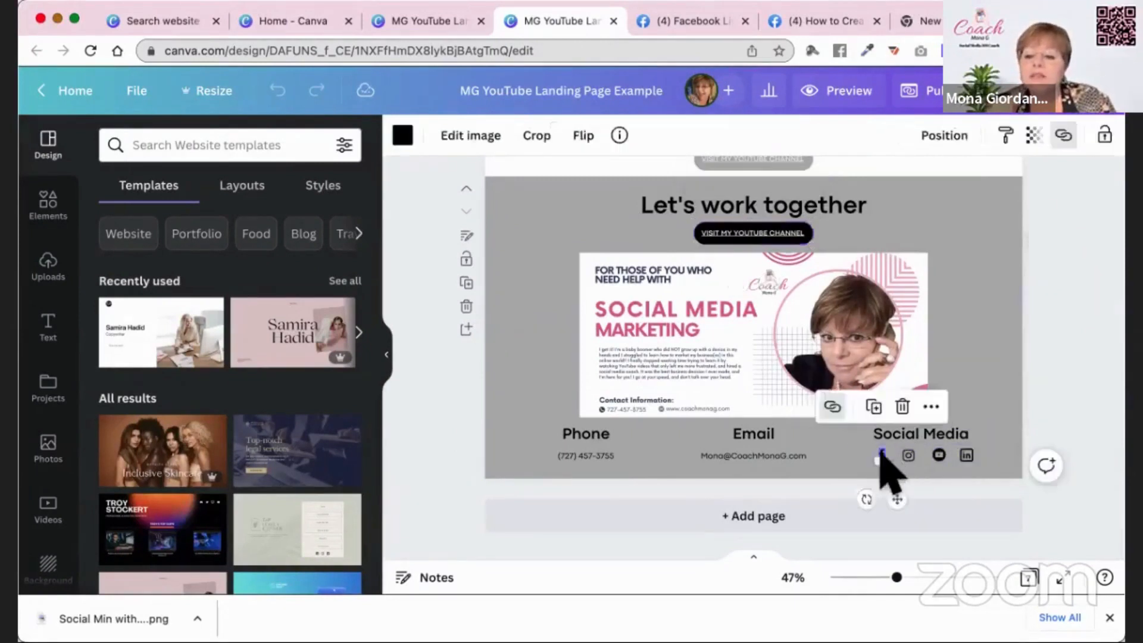
click(1063, 135)
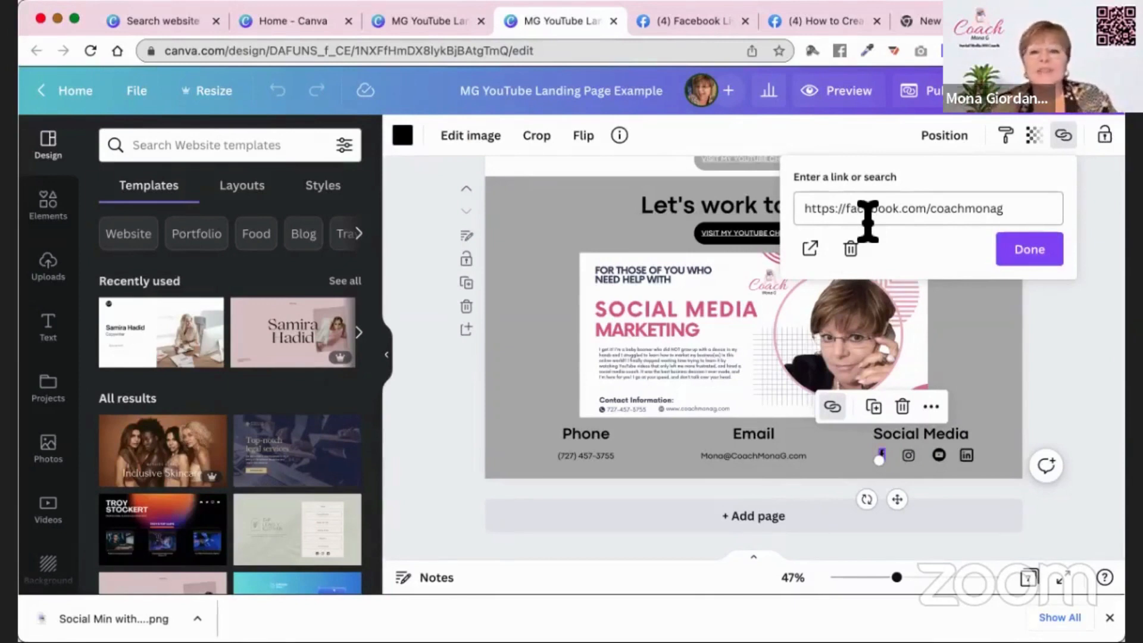
click(1025, 256)
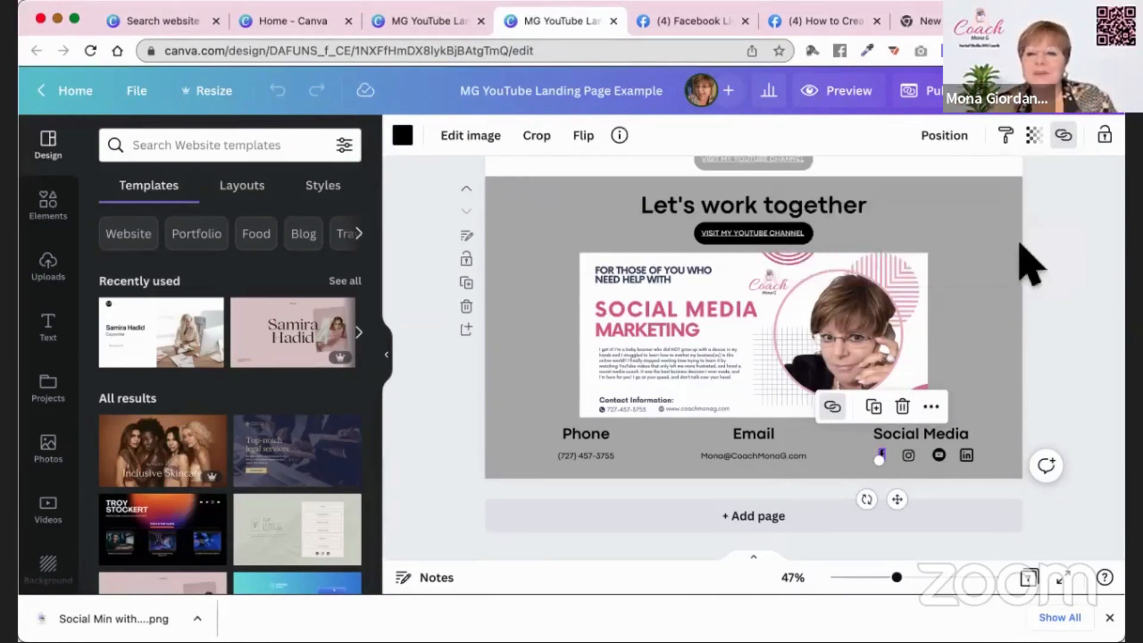
Step: Test the Facebook icon's link by visiting its page, then close that page and the icon's link settings
click(834, 407)
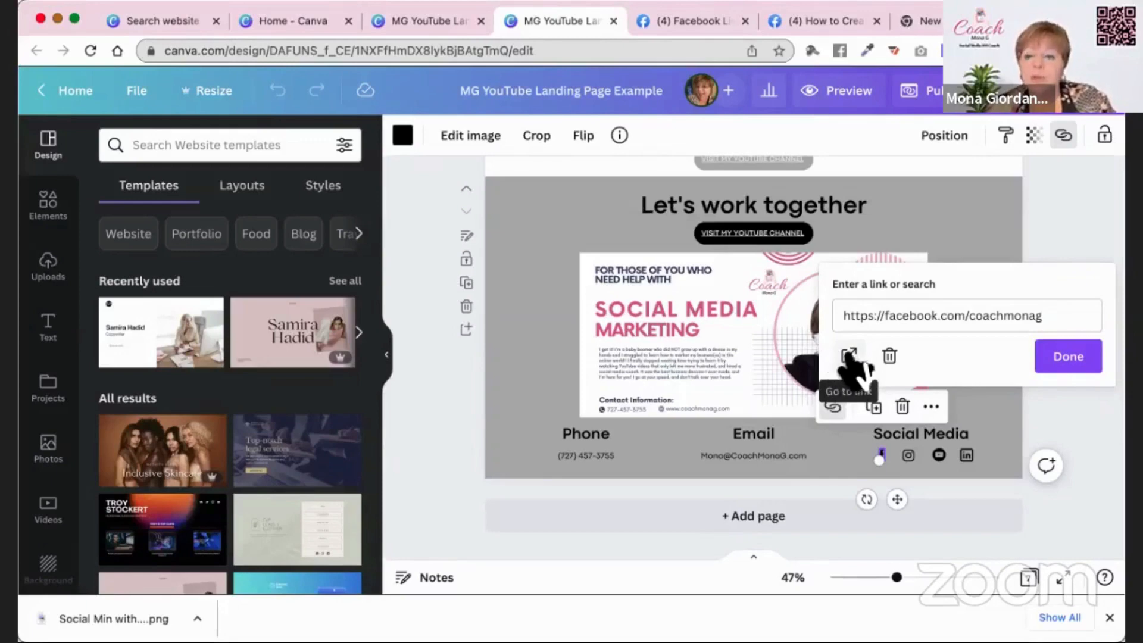
click(849, 356)
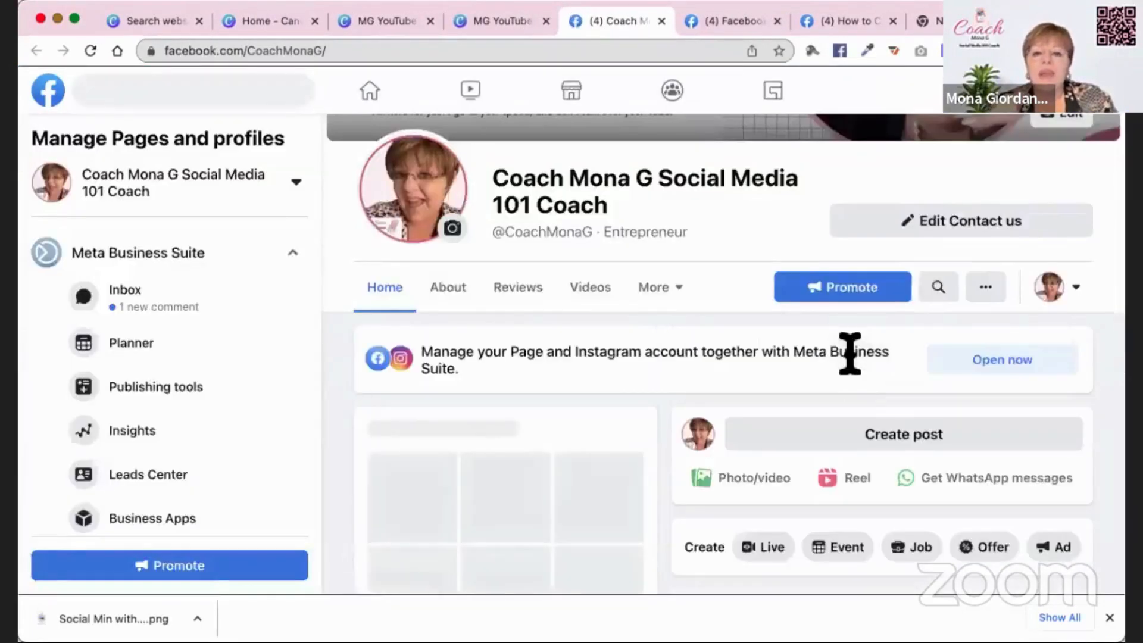
scroll(857, 372, up, 5)
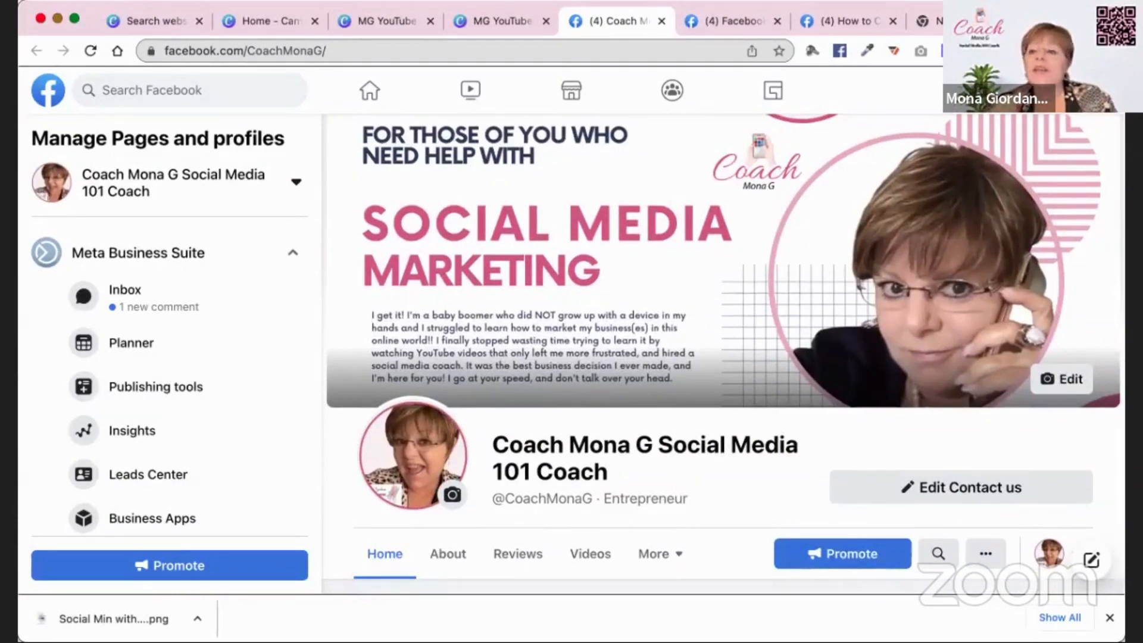
click(662, 21)
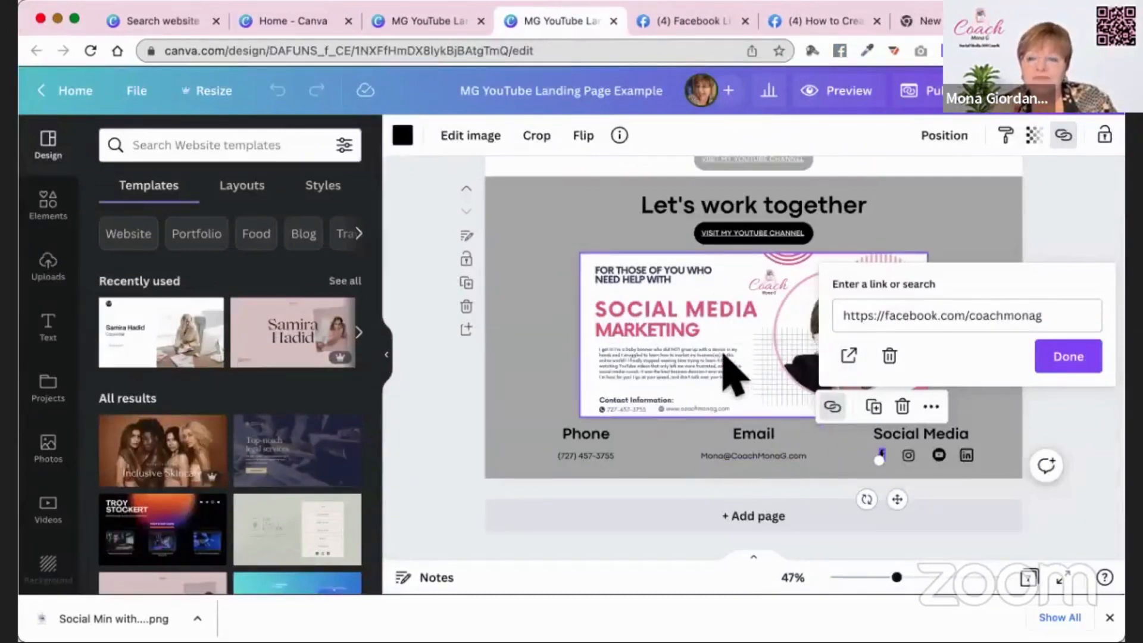
click(1062, 360)
Step: Return to the first section, start publishing the design to the web and continue with the Free domain option
scroll(939, 400, down, 10)
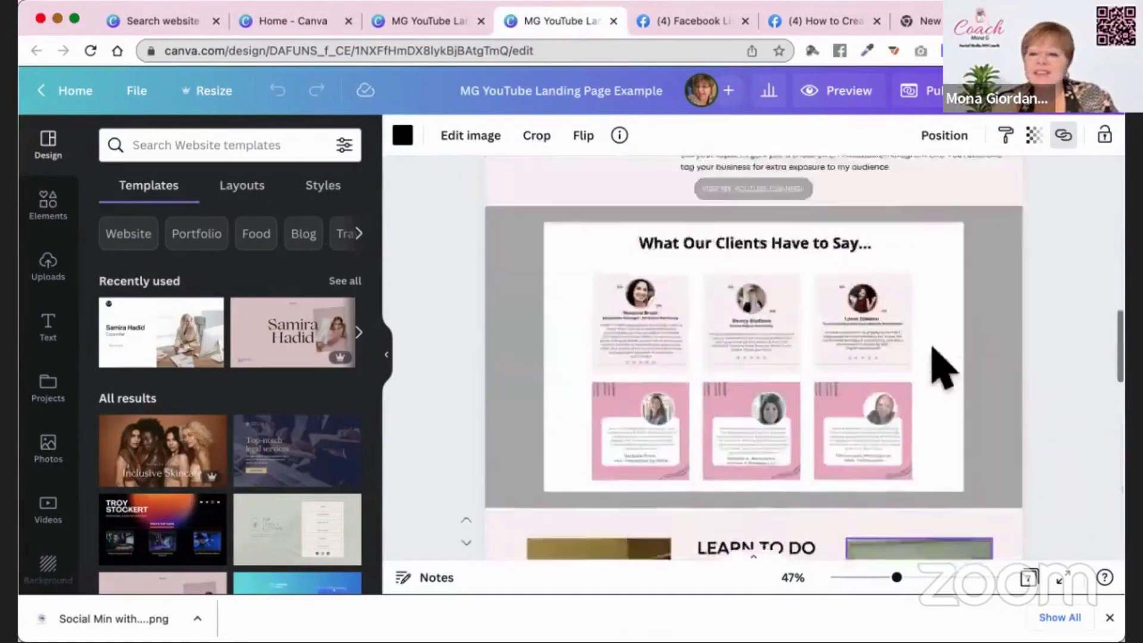
scroll(933, 350, up, 12)
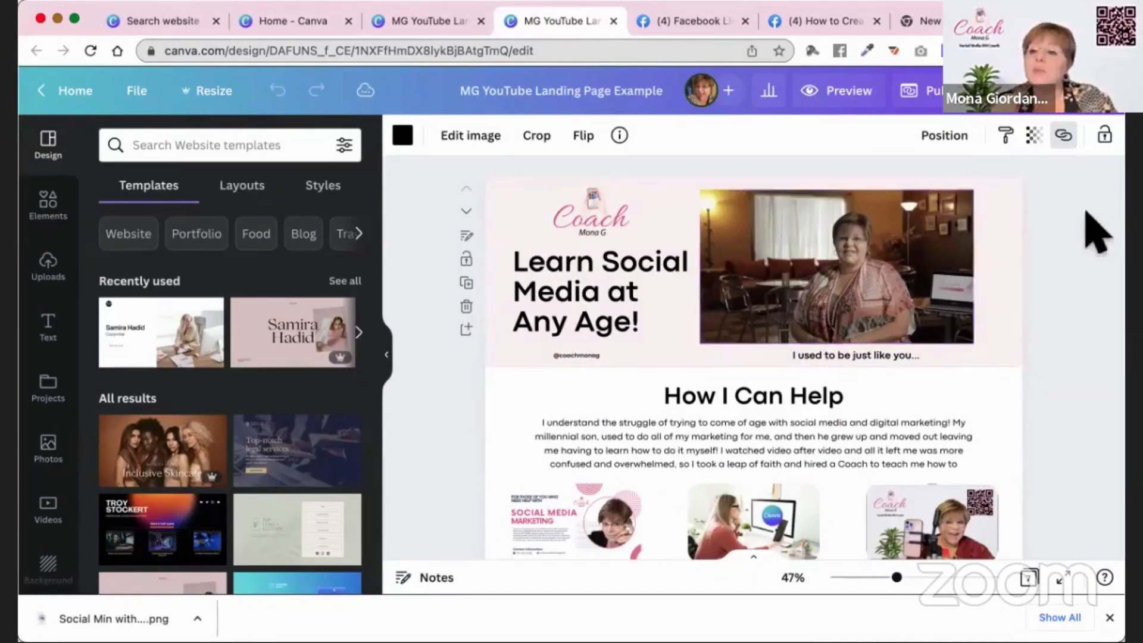
click(955, 112)
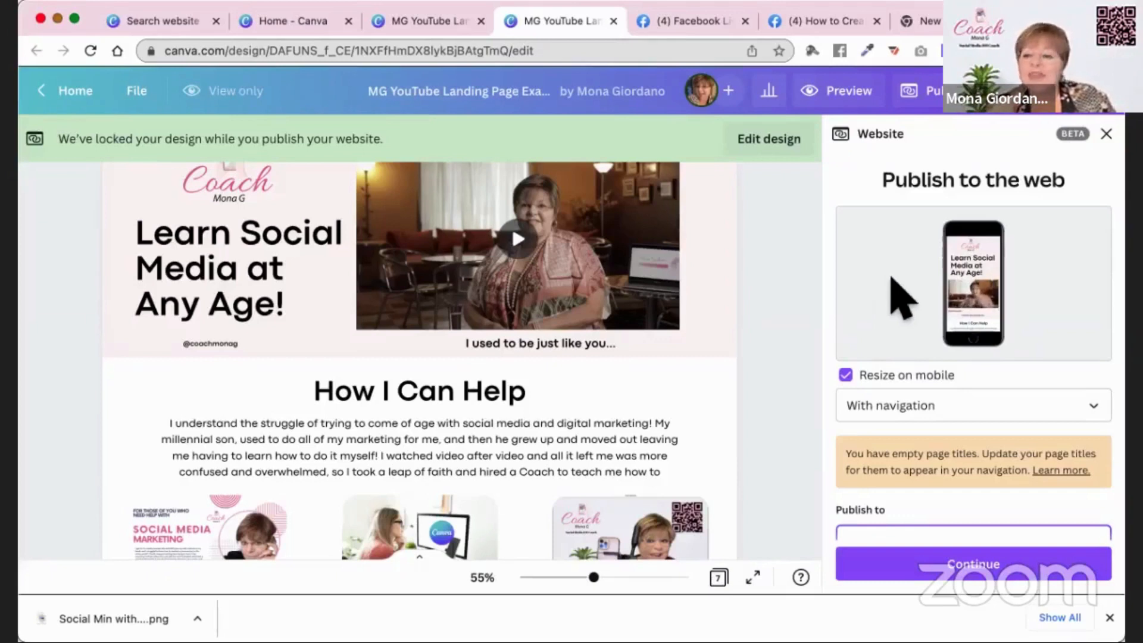
scroll(896, 298, down, 3)
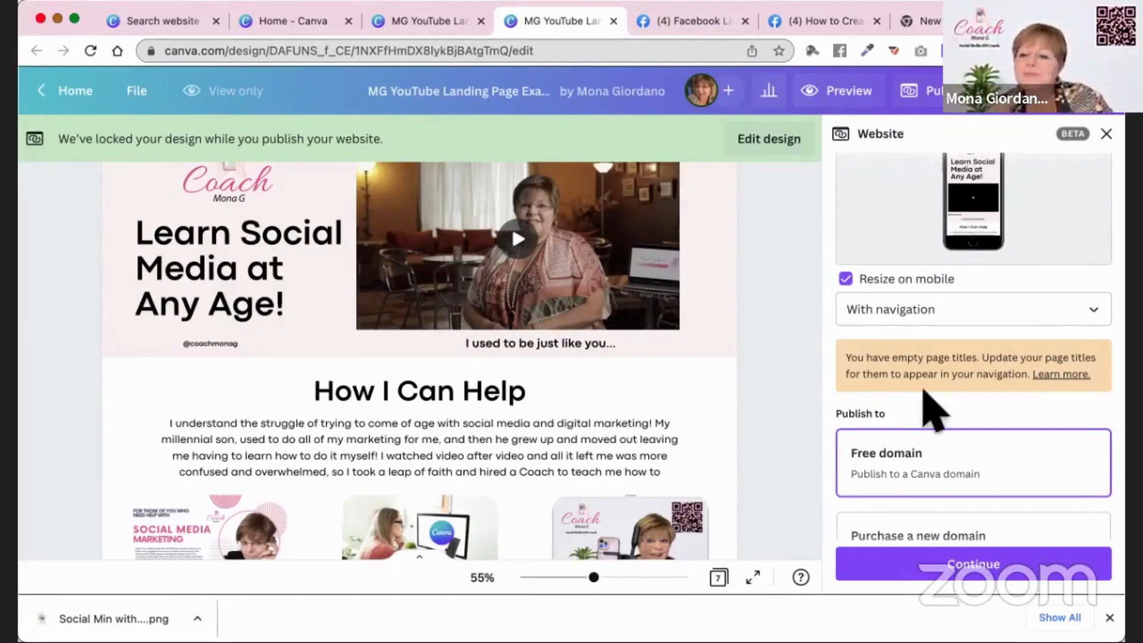
scroll(902, 434, down, 3)
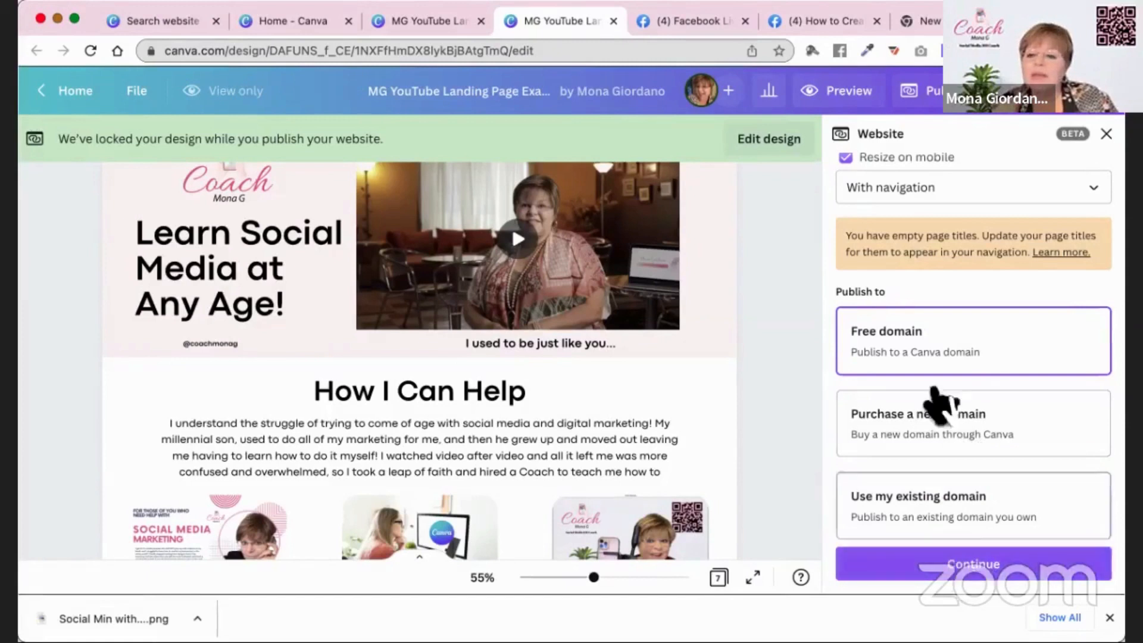
click(957, 573)
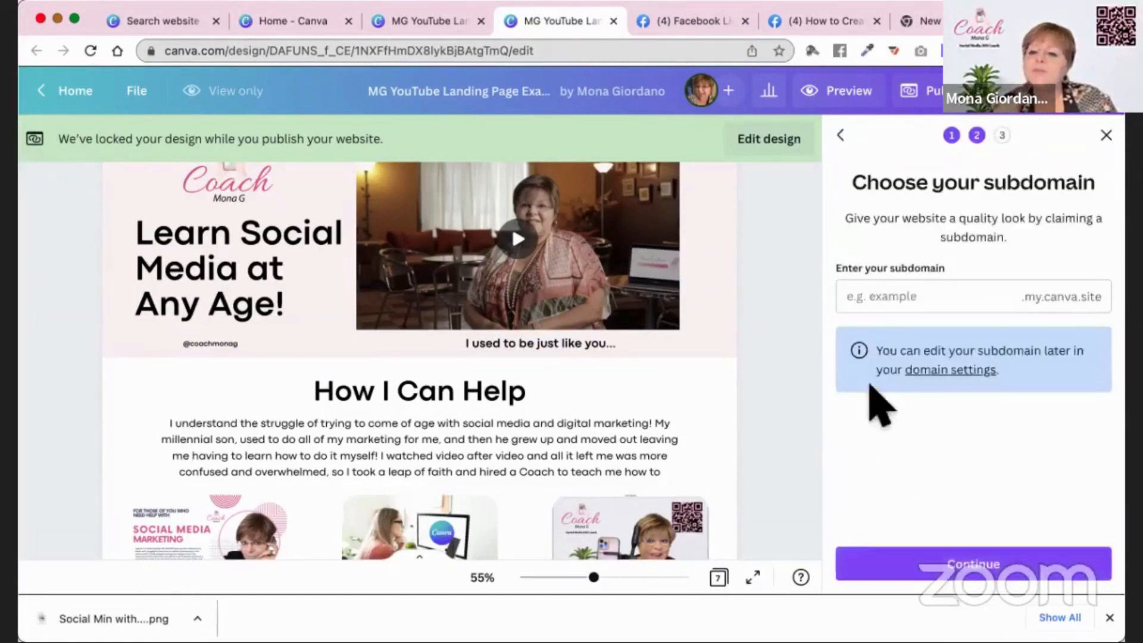
Step: Set the website's subdomain to "buildalandingpageoncanva" and continue to the review of the publishing settings
click(878, 293)
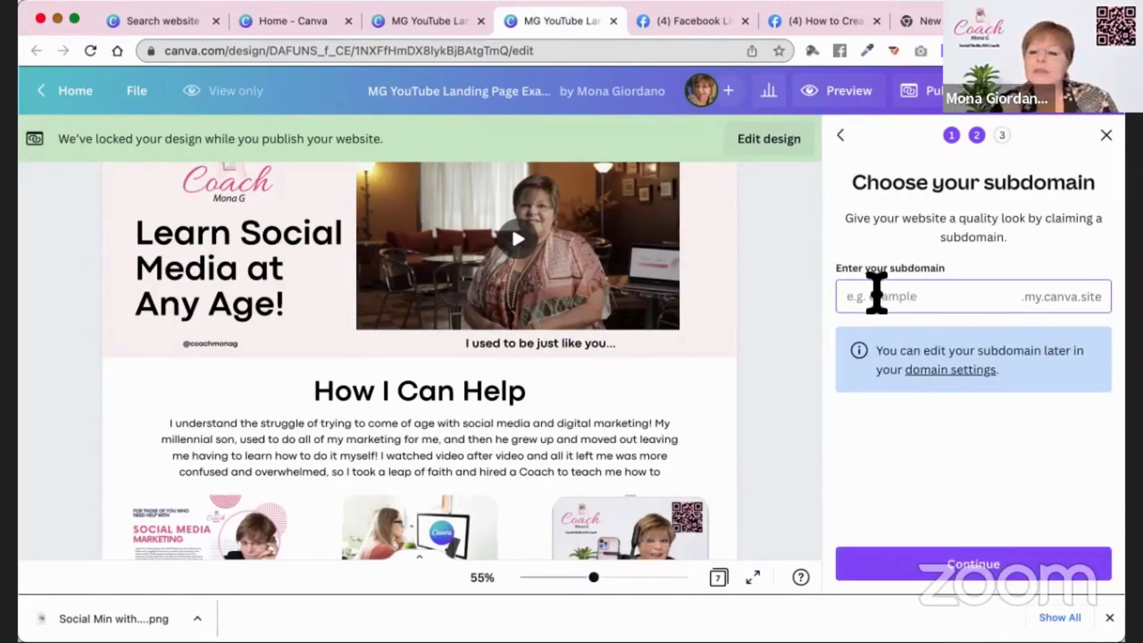
text(bu)
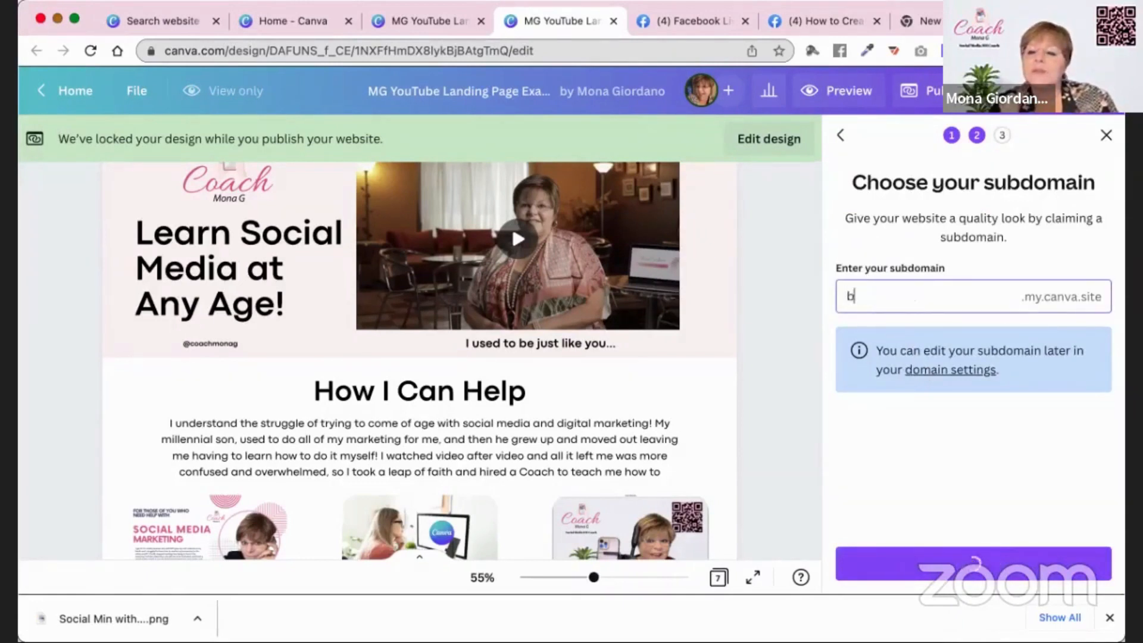
key(BackSpace)
key(BackSpace)
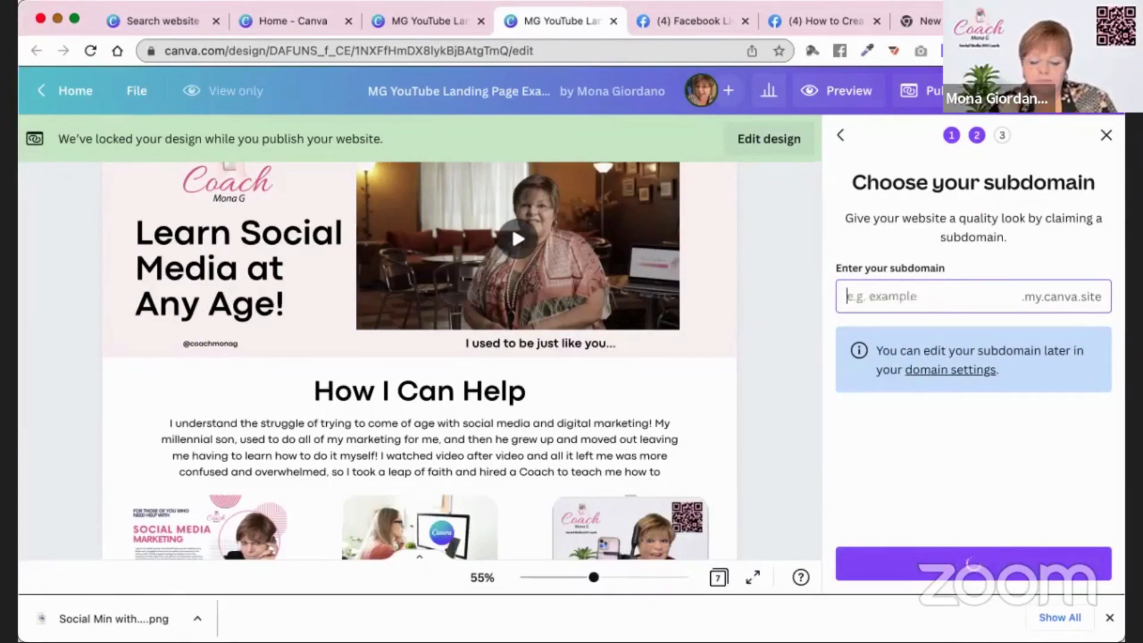
text(builda)
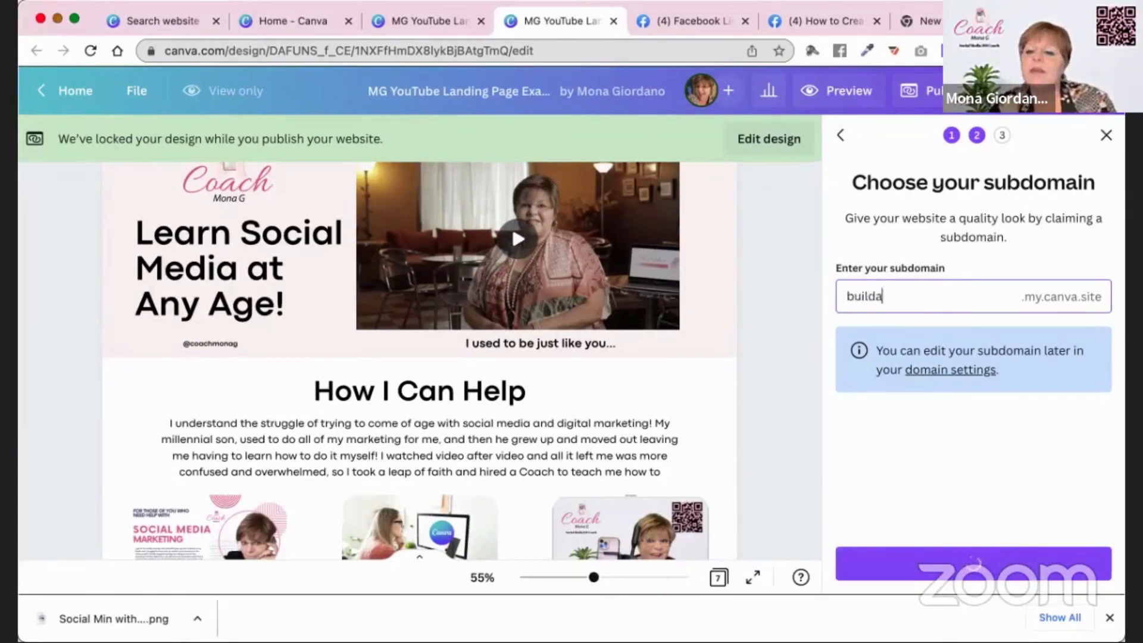
text(landing)
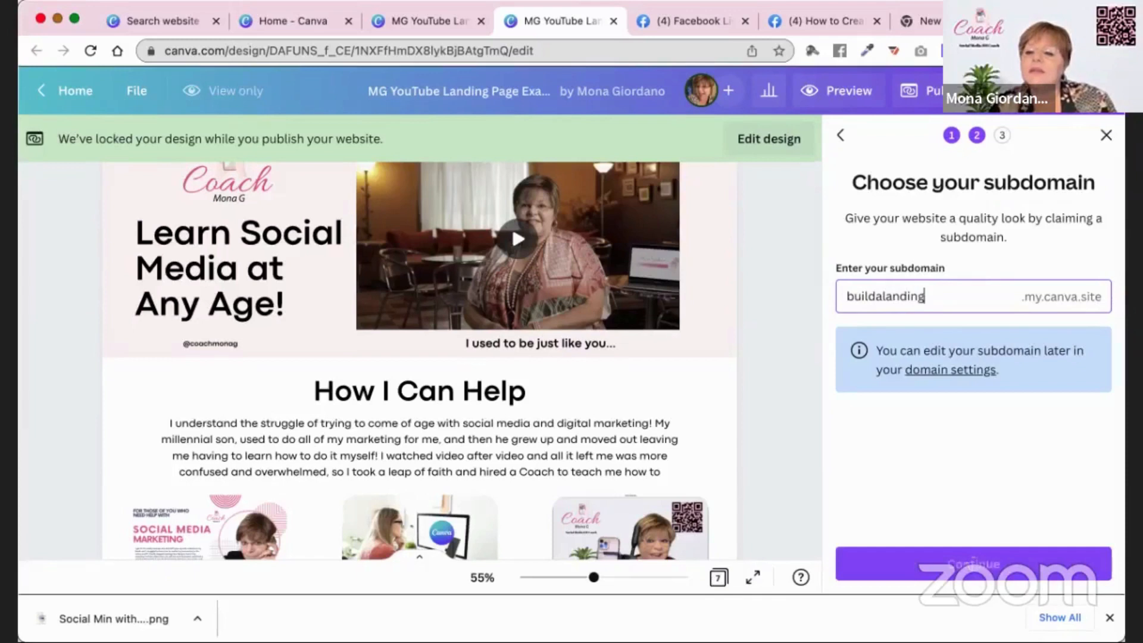
text(pageoncanva)
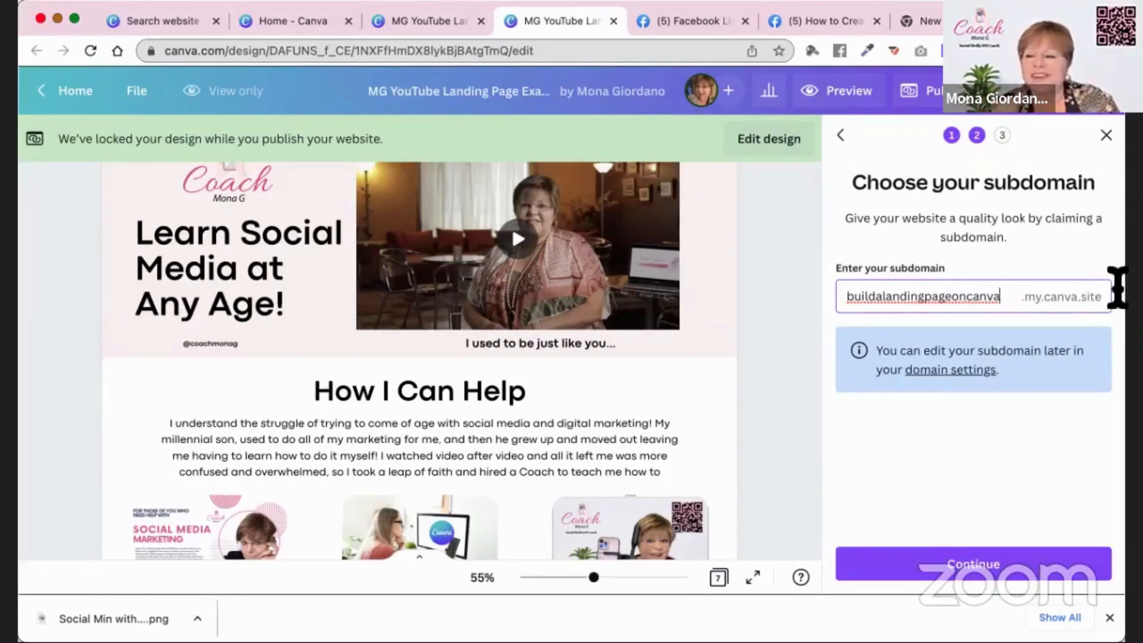
click(949, 569)
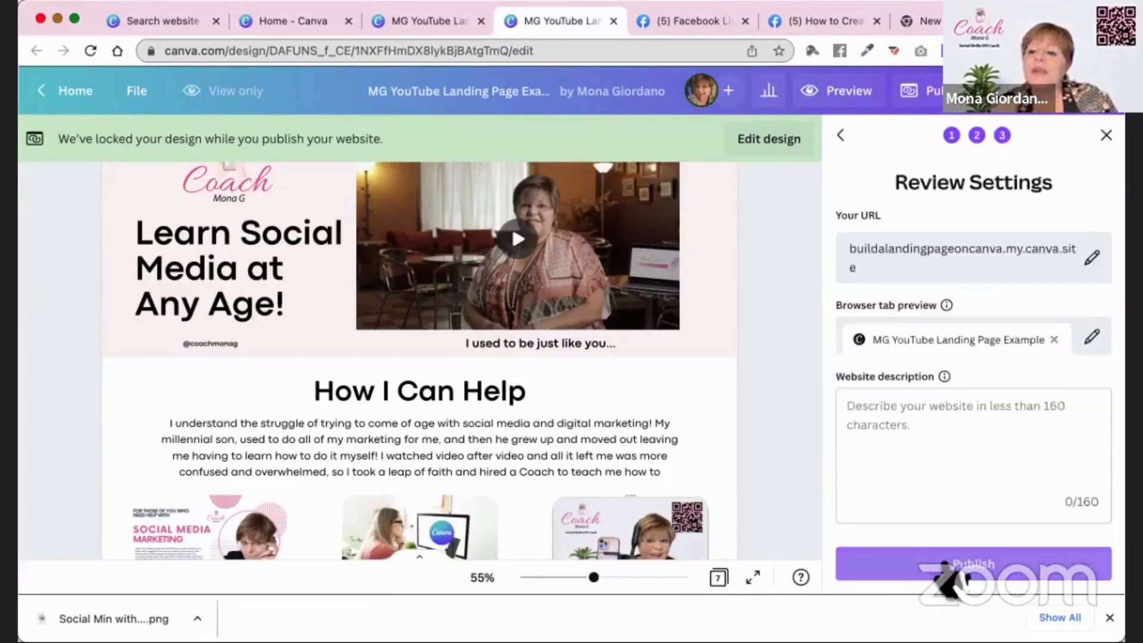
scroll(809, 280, down, 2)
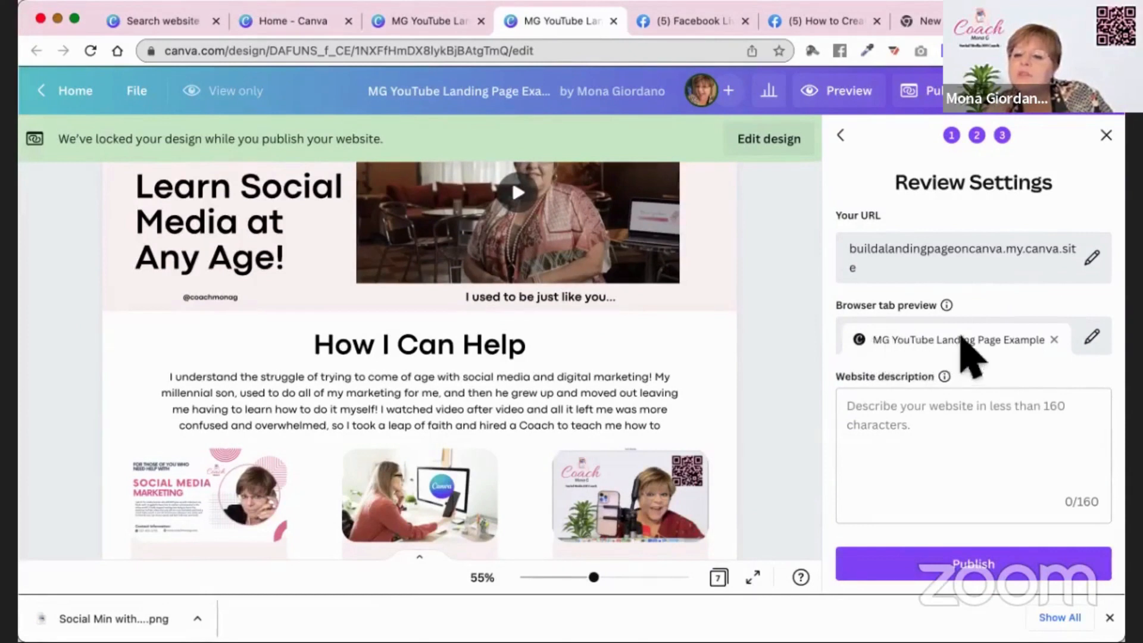
Step: Look over the website description and permissions options without filling them in, and publish the website
scroll(995, 346, down, 2)
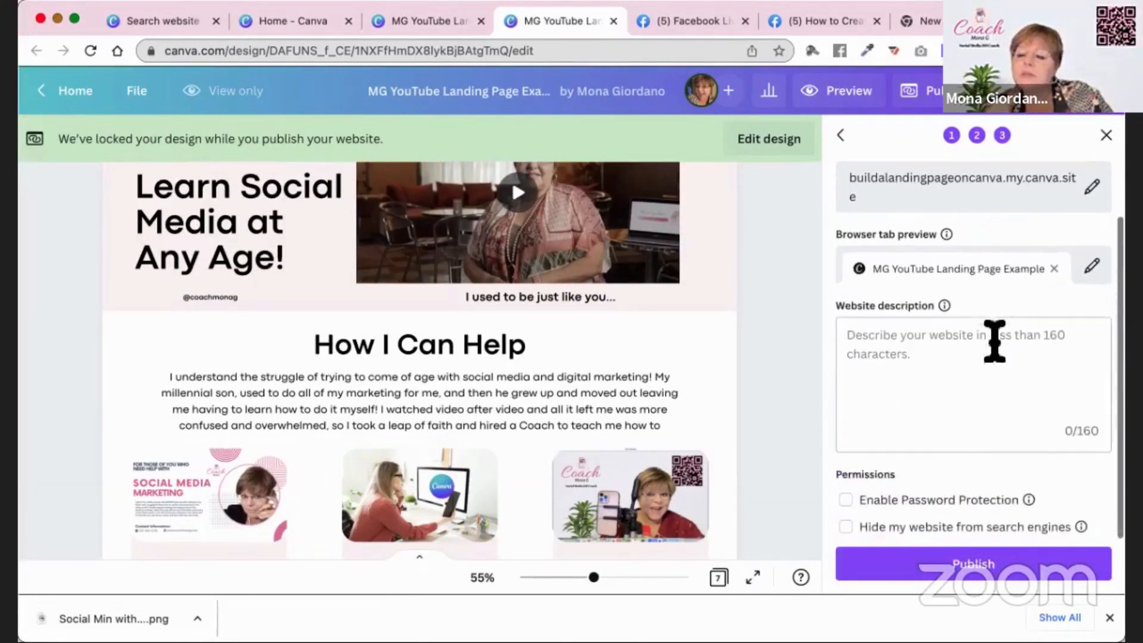
click(868, 334)
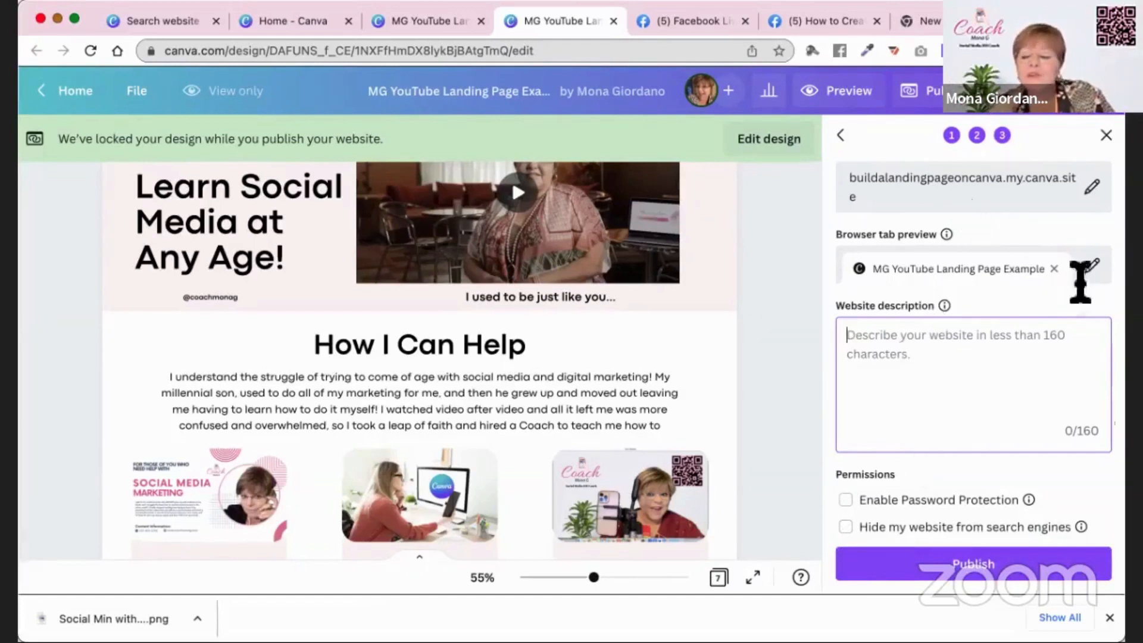
click(926, 565)
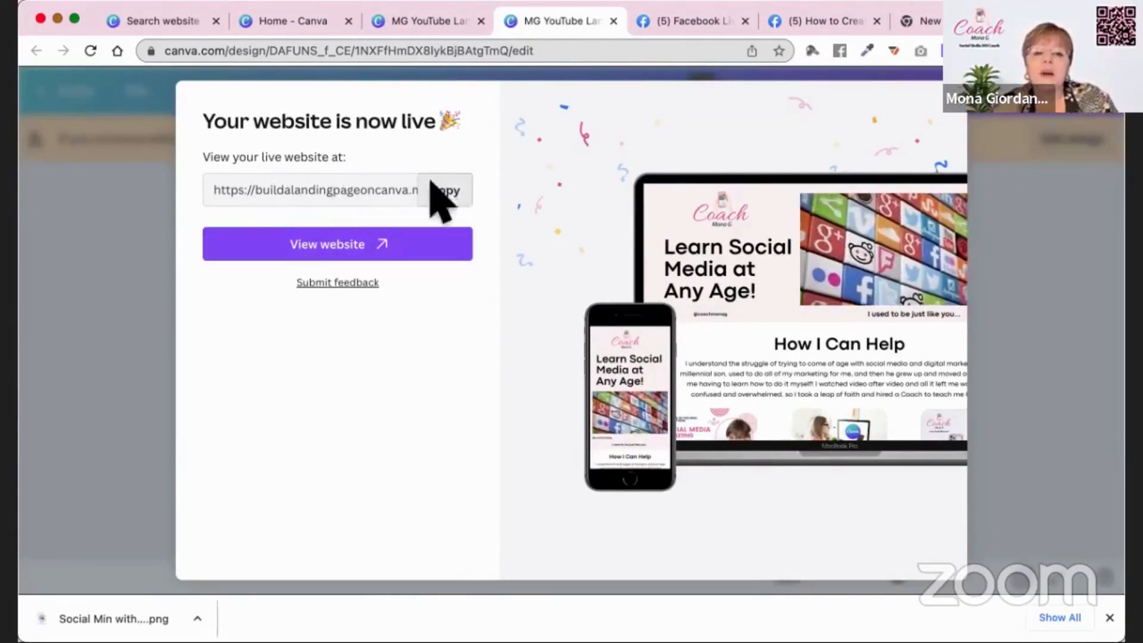
Step: Open the live website and look through its intro video and How I Can Help section down to the YouTube channel button
click(340, 250)
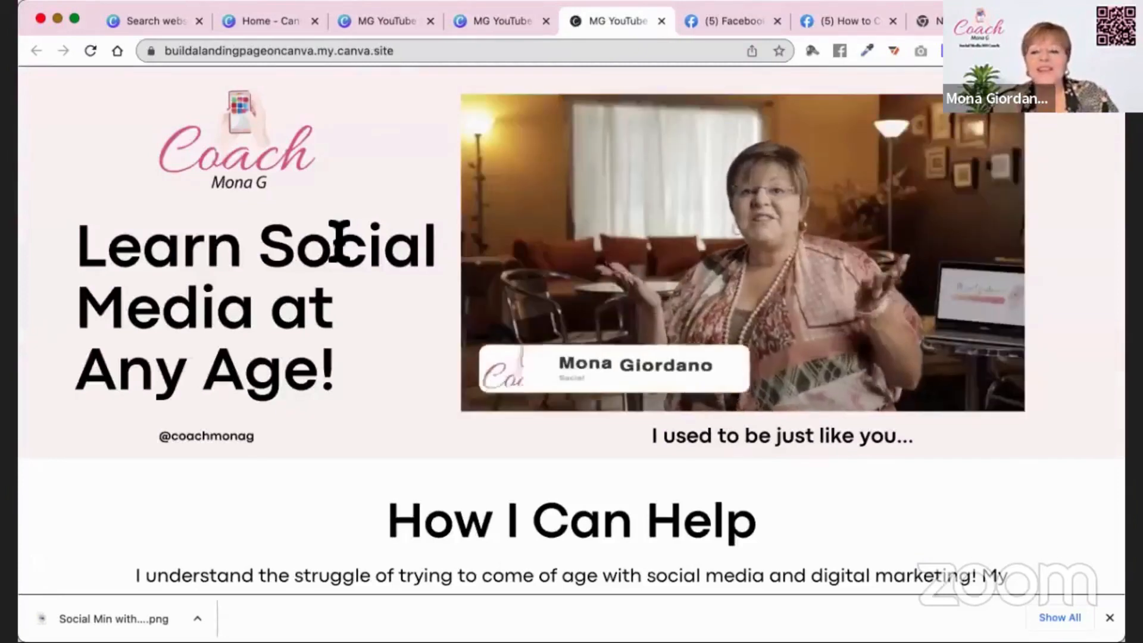
mouse_move(756, 254)
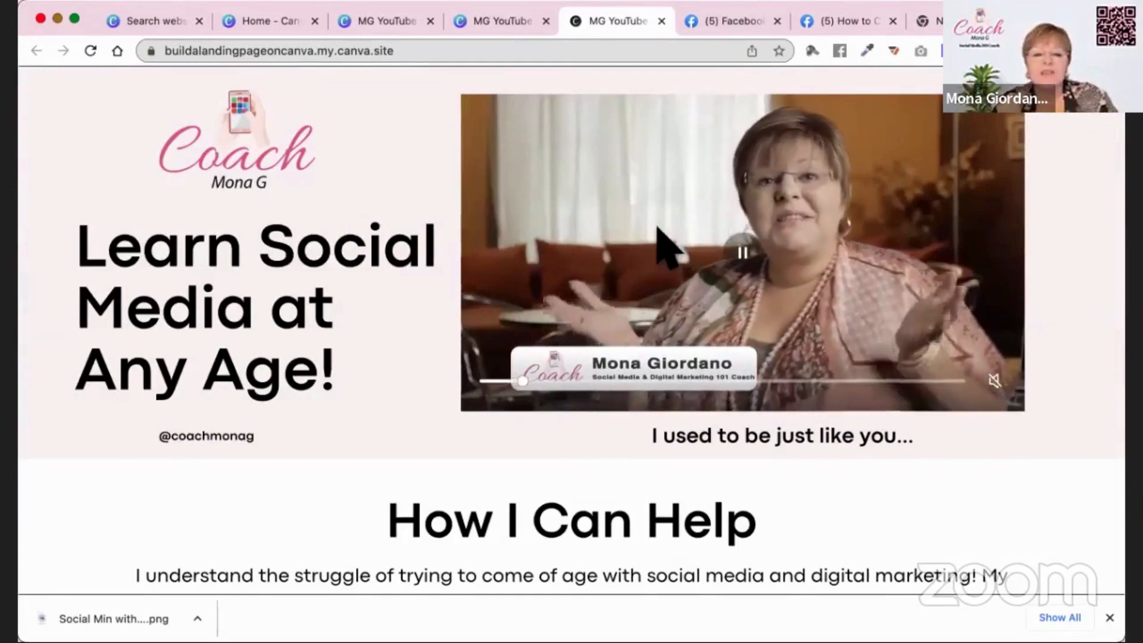
scroll(207, 197, down, 10)
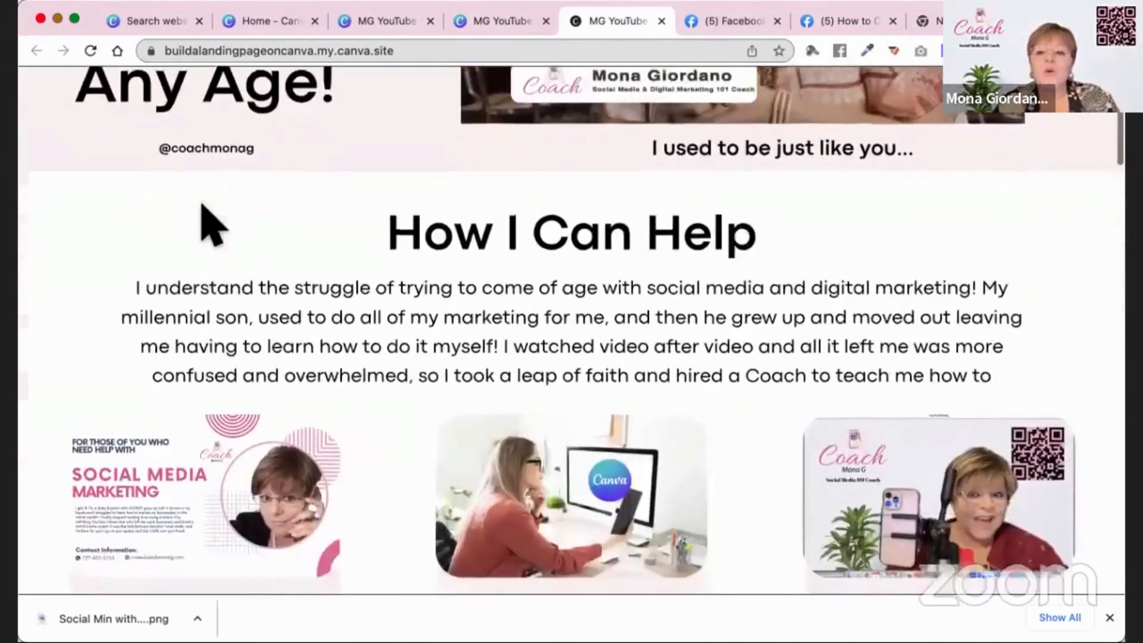
scroll(203, 206, down, 10)
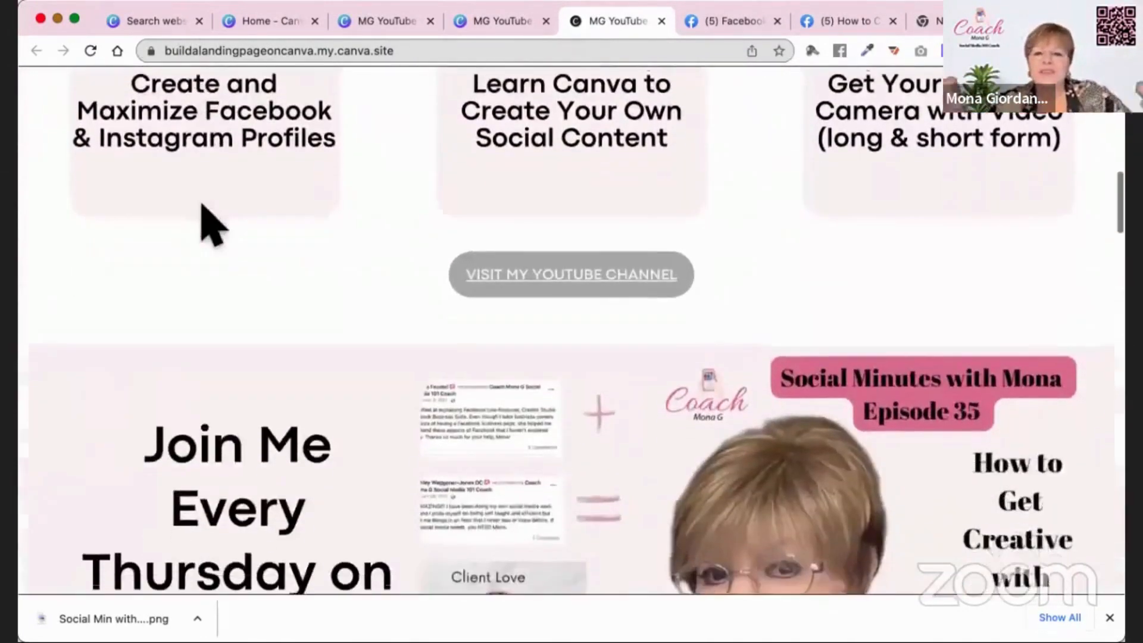
scroll(204, 224, down, 1)
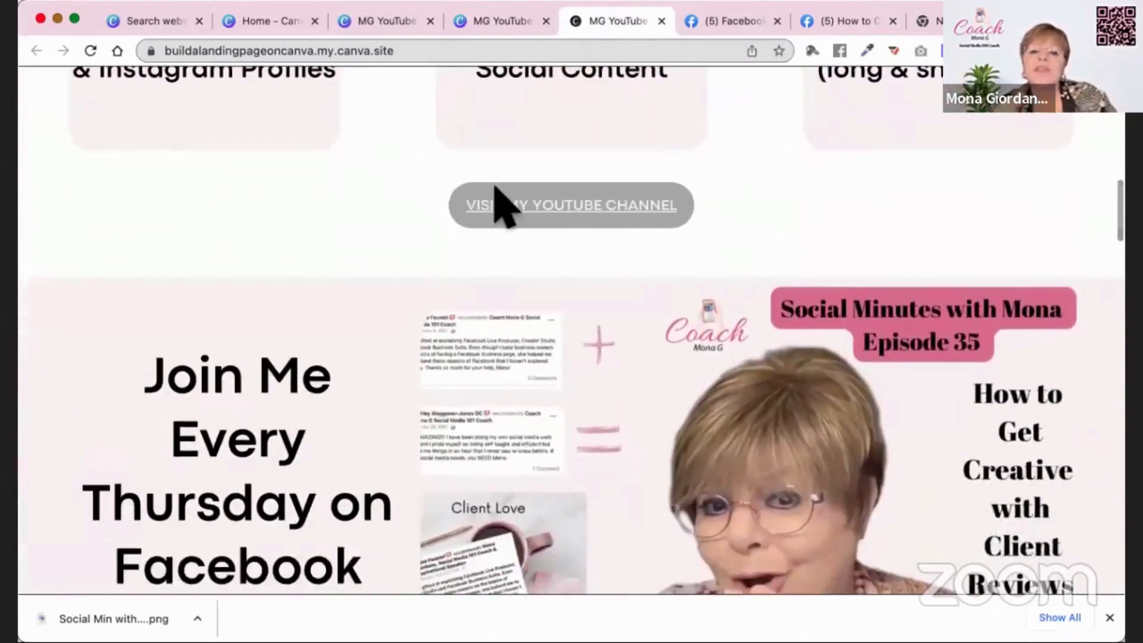
Step: Test the Visit My YouTube Channel button on the live page and browse the linked channel's uploaded videos
click(573, 208)
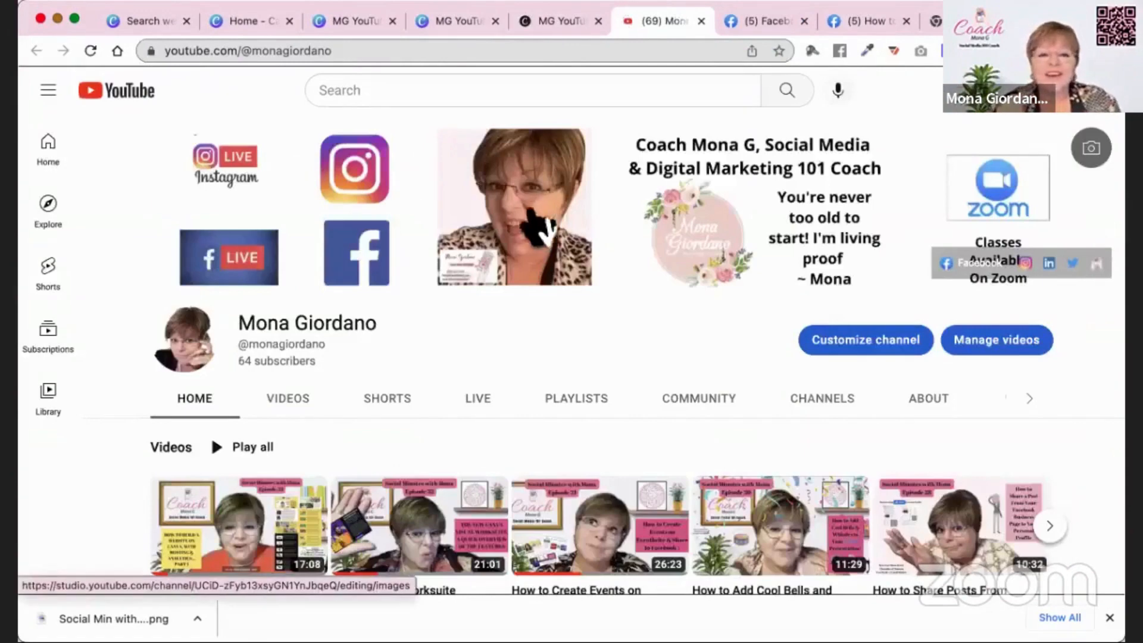
scroll(571, 256, down, 3)
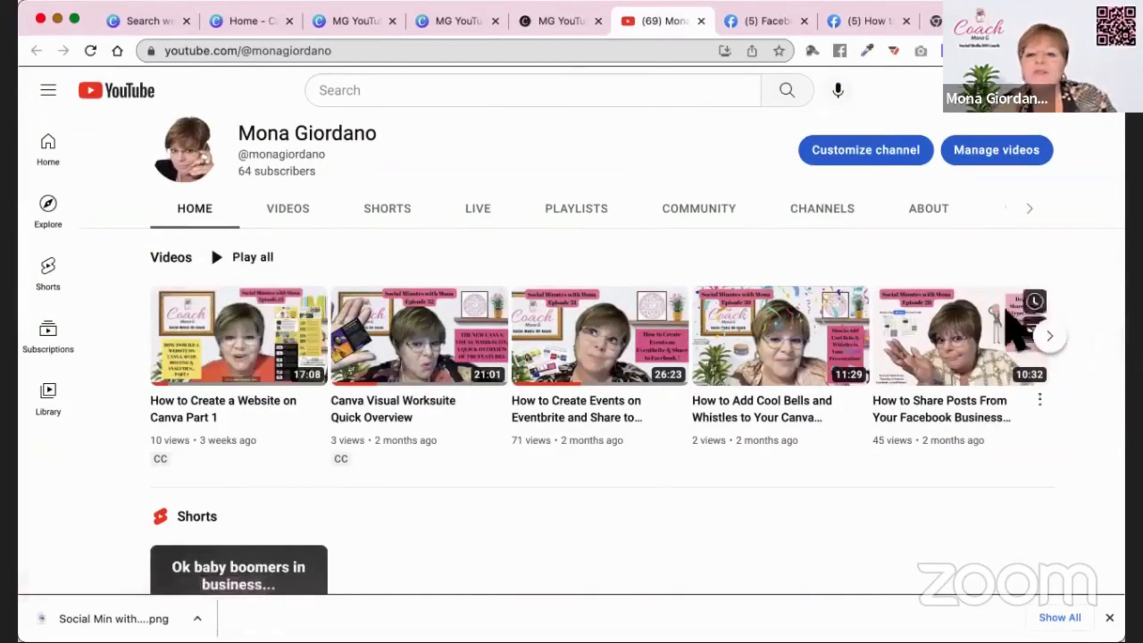
click(286, 210)
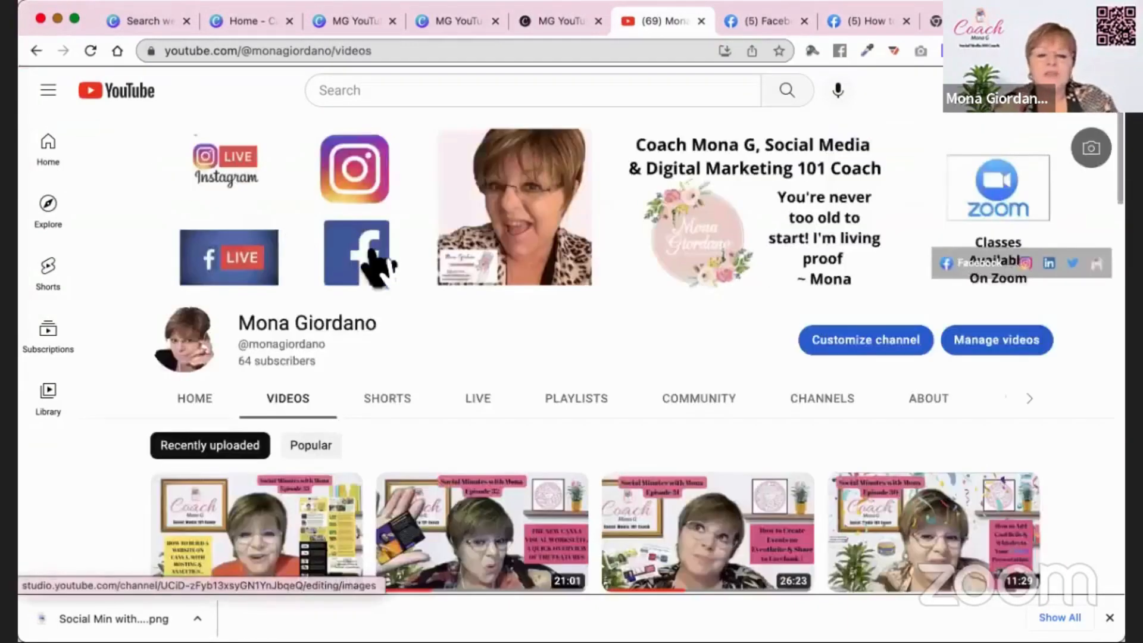
scroll(378, 262, down, 3)
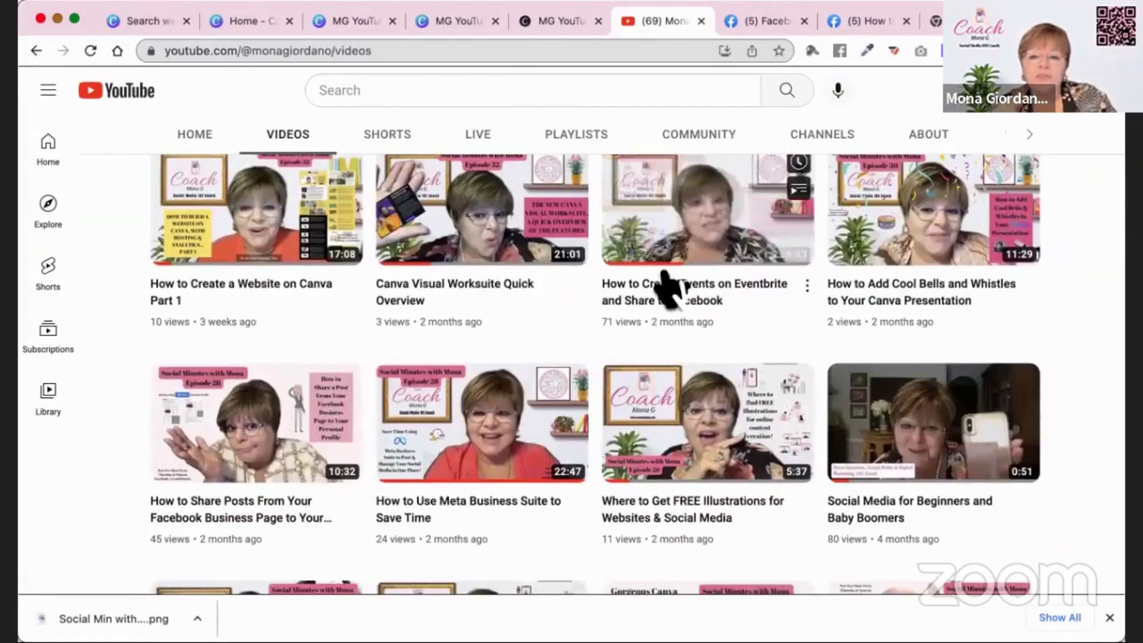
scroll(669, 288, down, 2)
scroll(669, 286, down, 2)
scroll(667, 286, down, 2)
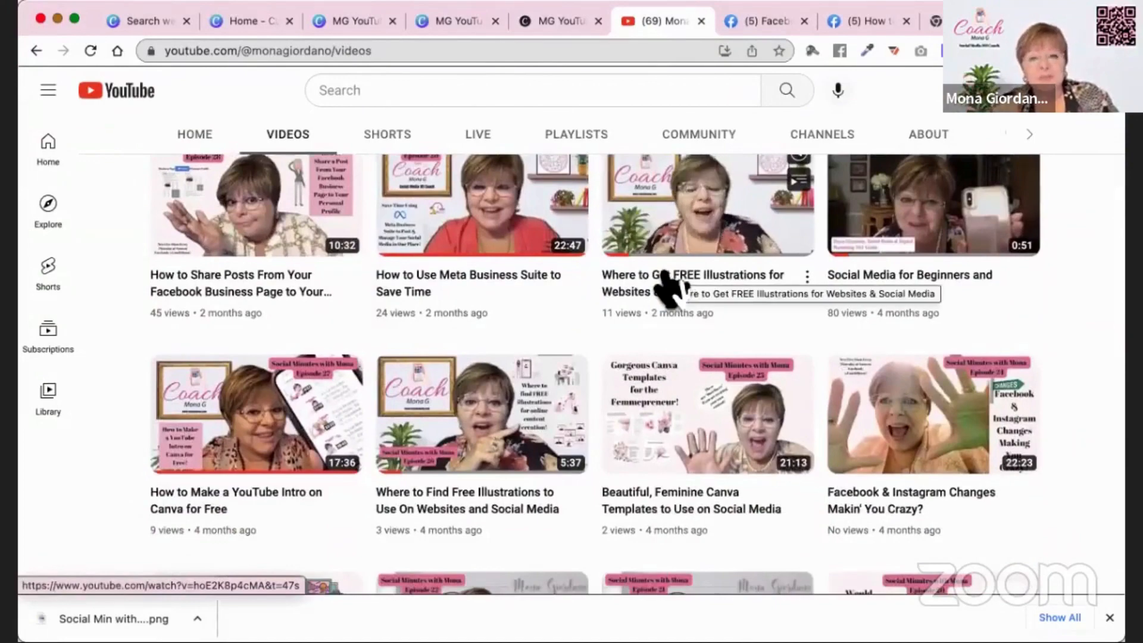
scroll(667, 286, down, 7)
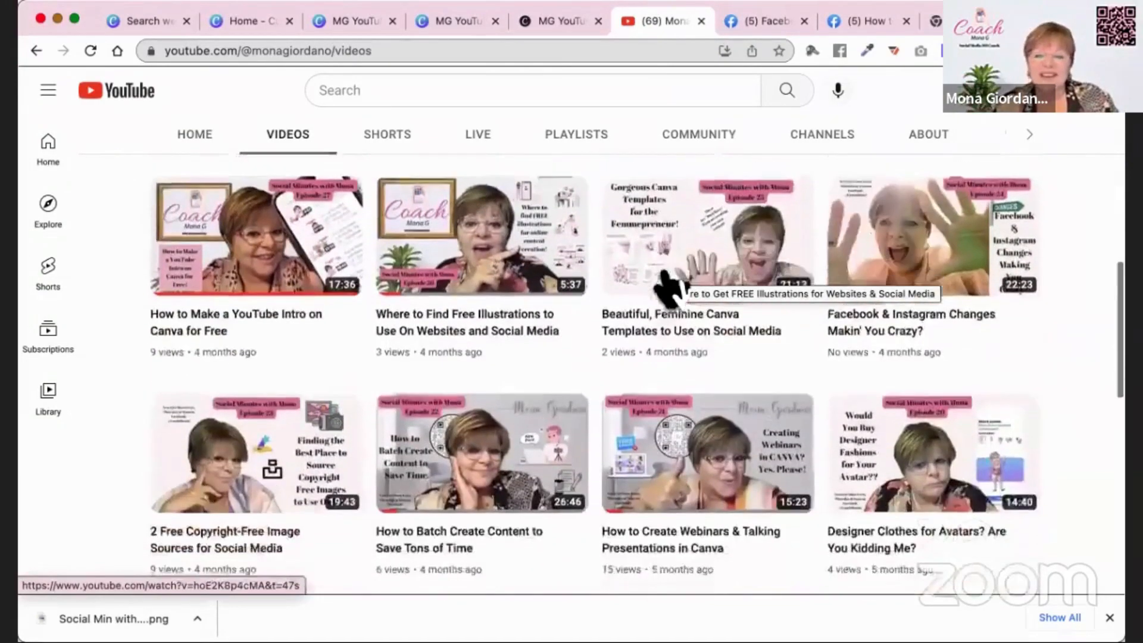
scroll(668, 288, down, 4)
scroll(669, 288, up, 15)
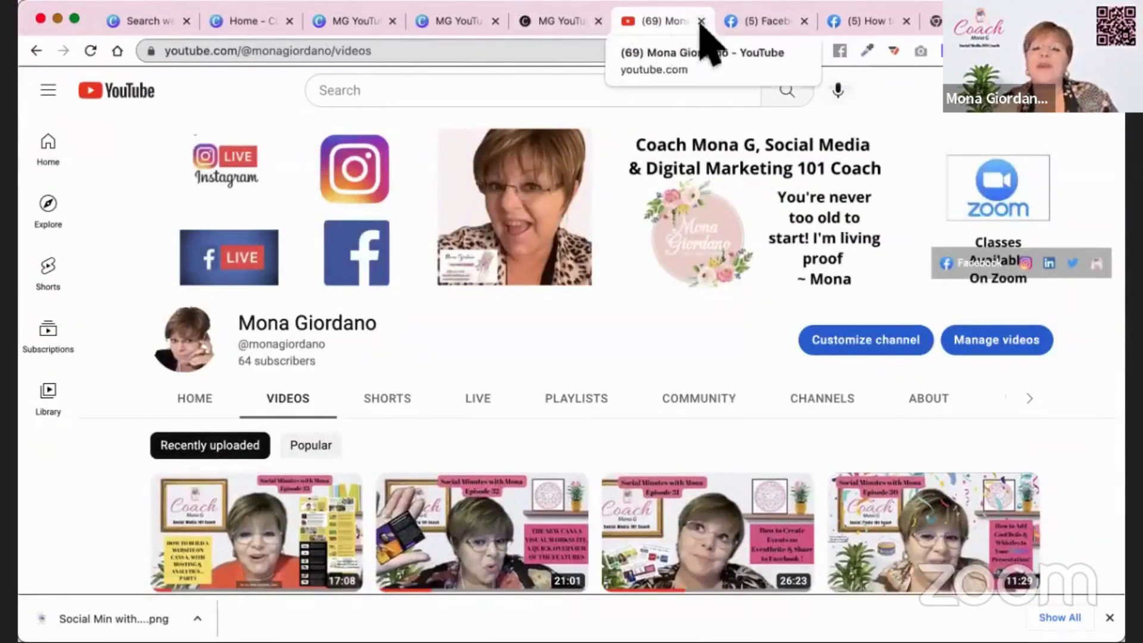
Step: Return to the published landing page and view its Join Me Every Thursday on Facebook section
click(756, 23)
click(862, 23)
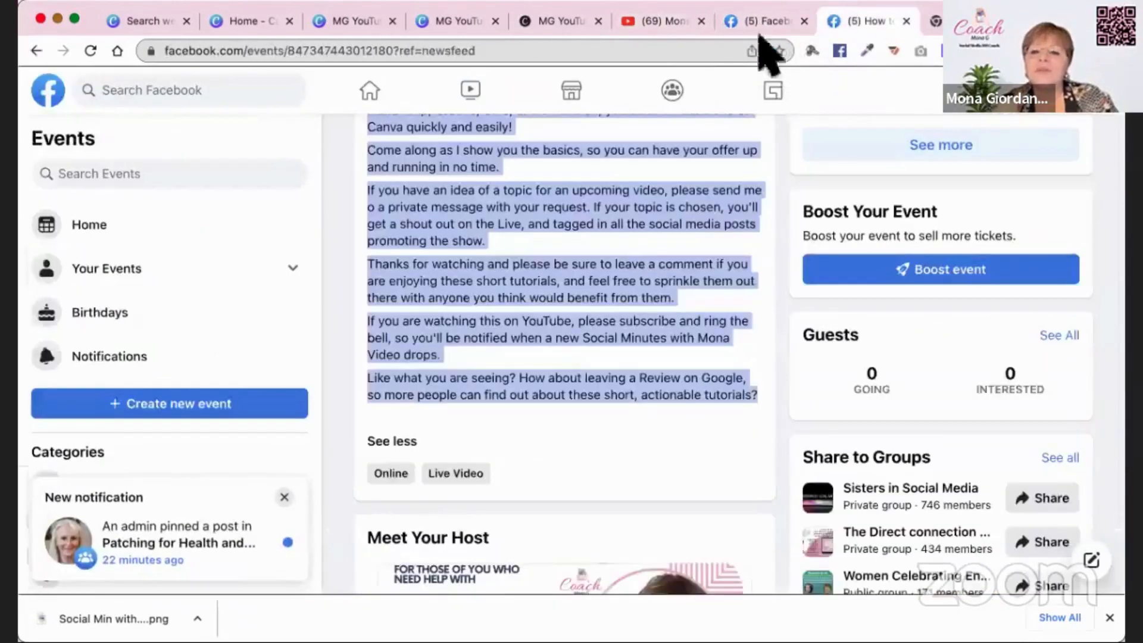
click(171, 27)
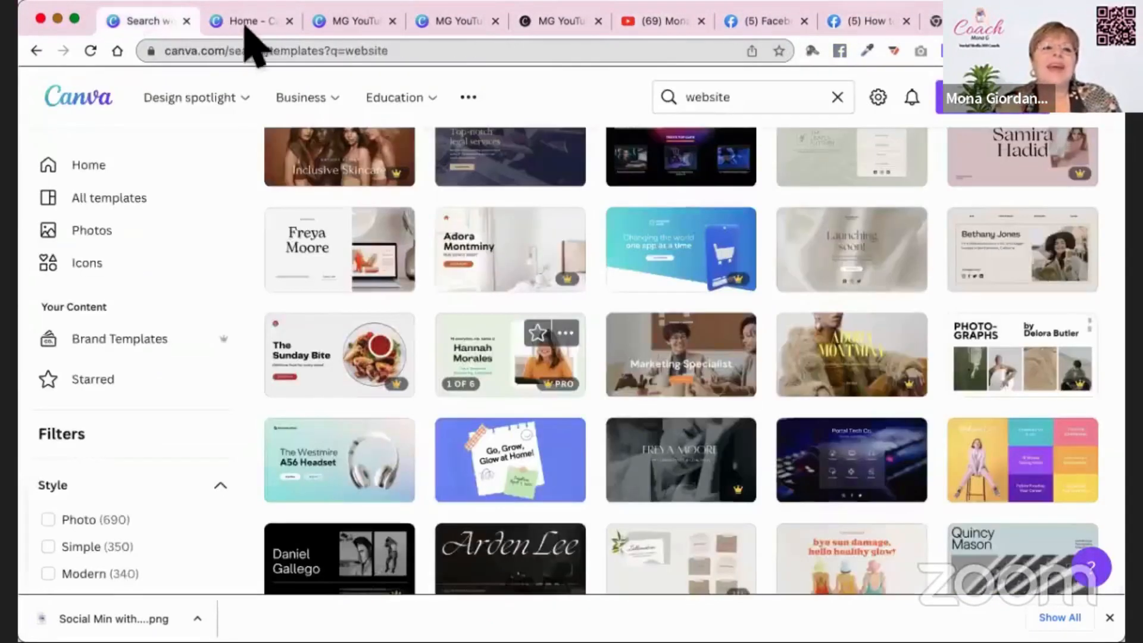
click(252, 27)
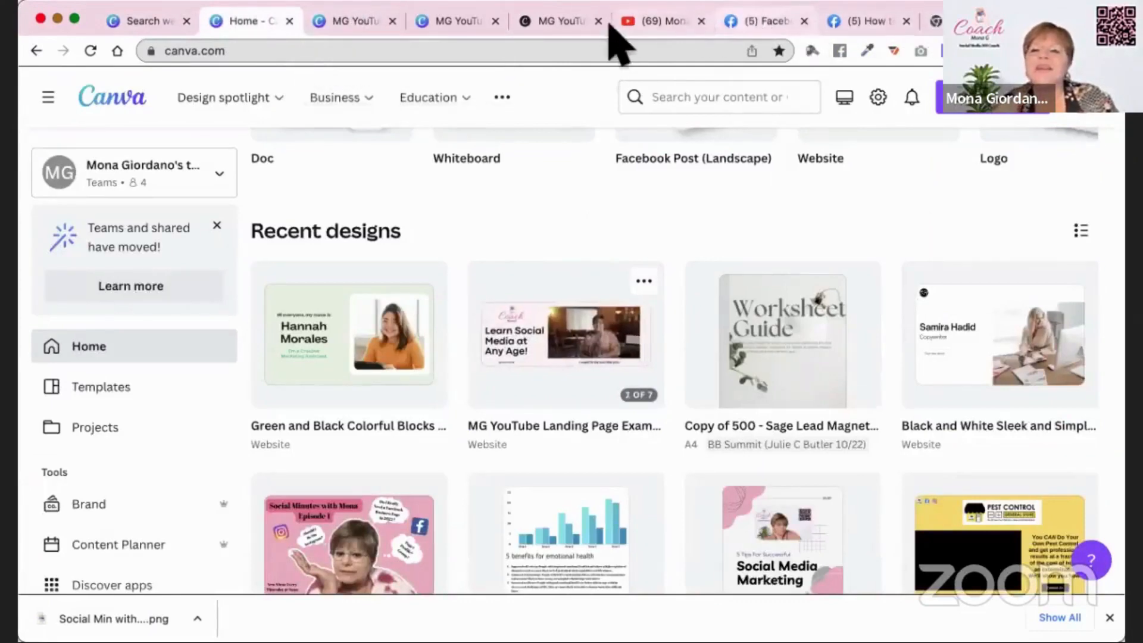
click(360, 20)
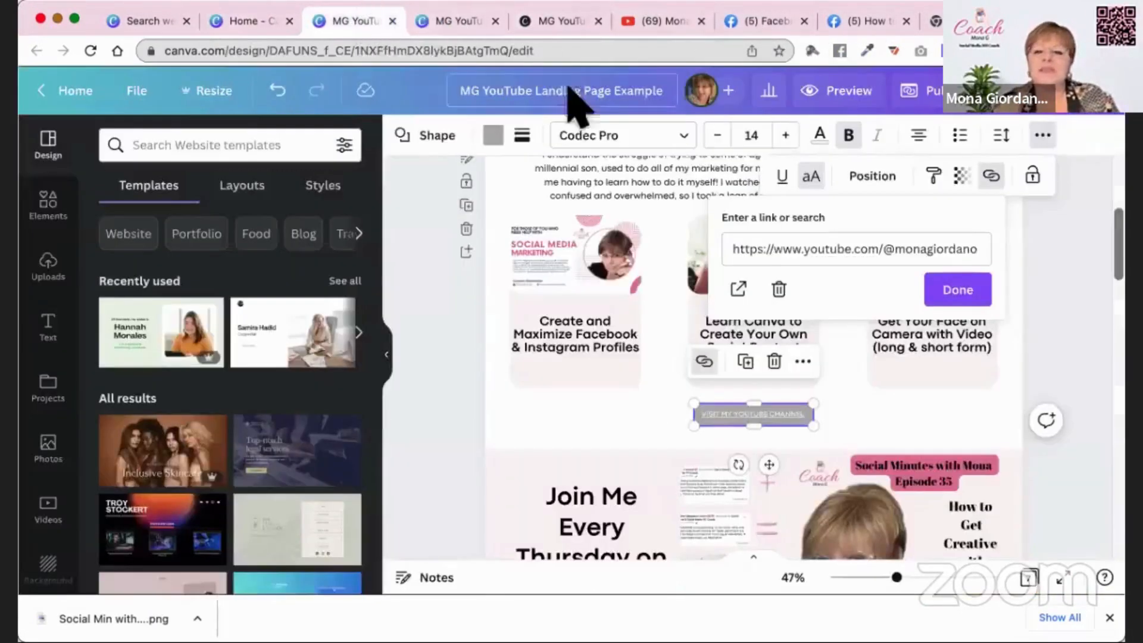
click(567, 12)
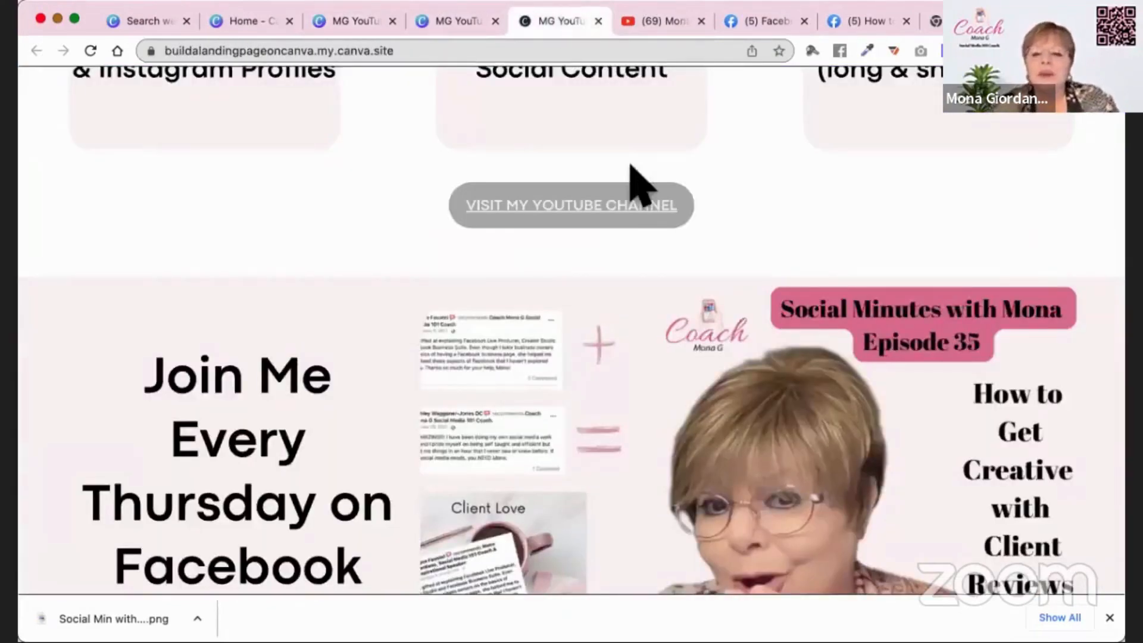
scroll(634, 184, down, 5)
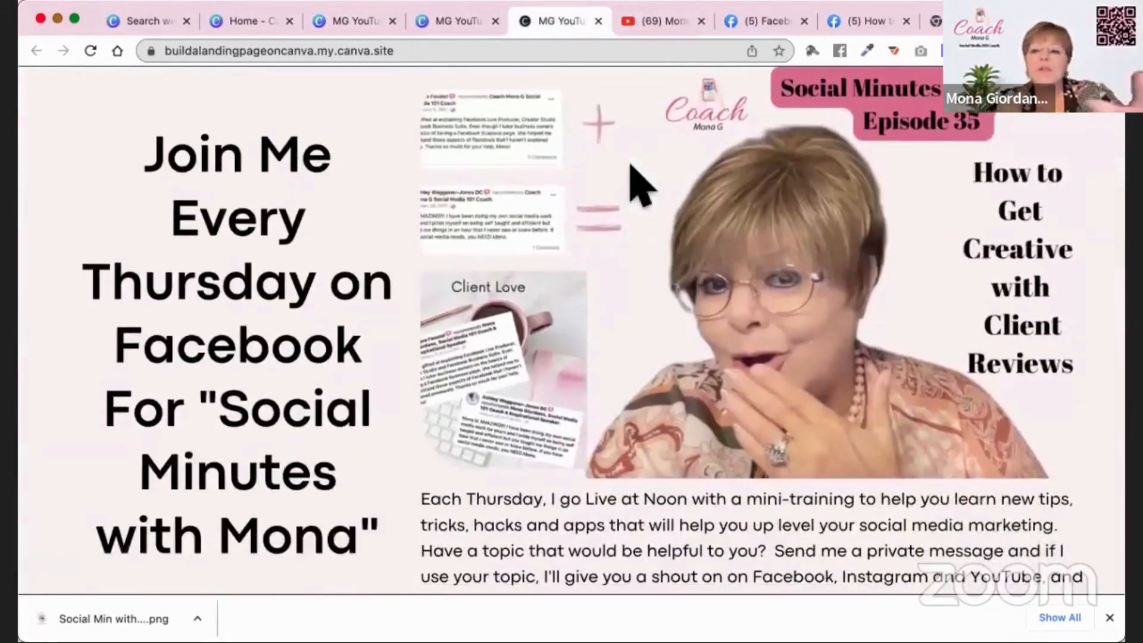